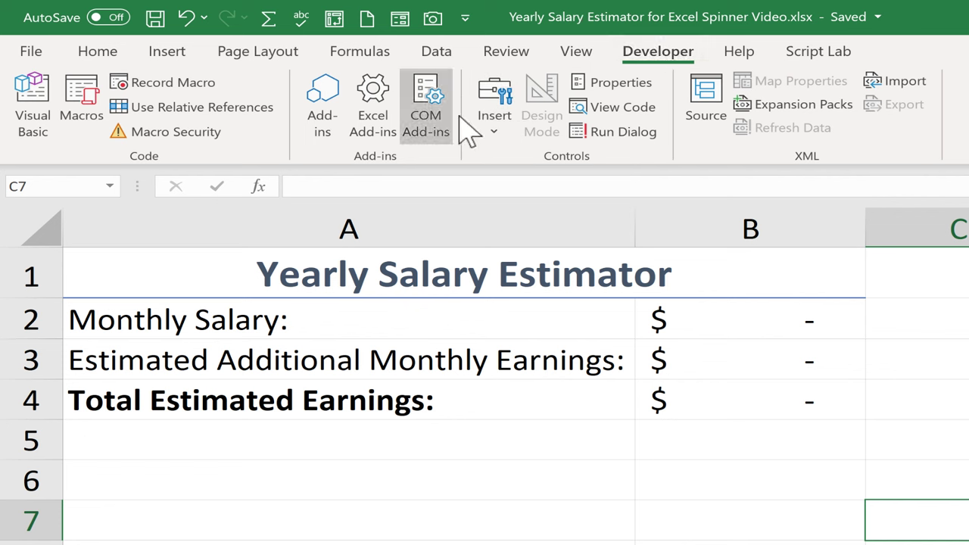
click(498, 127)
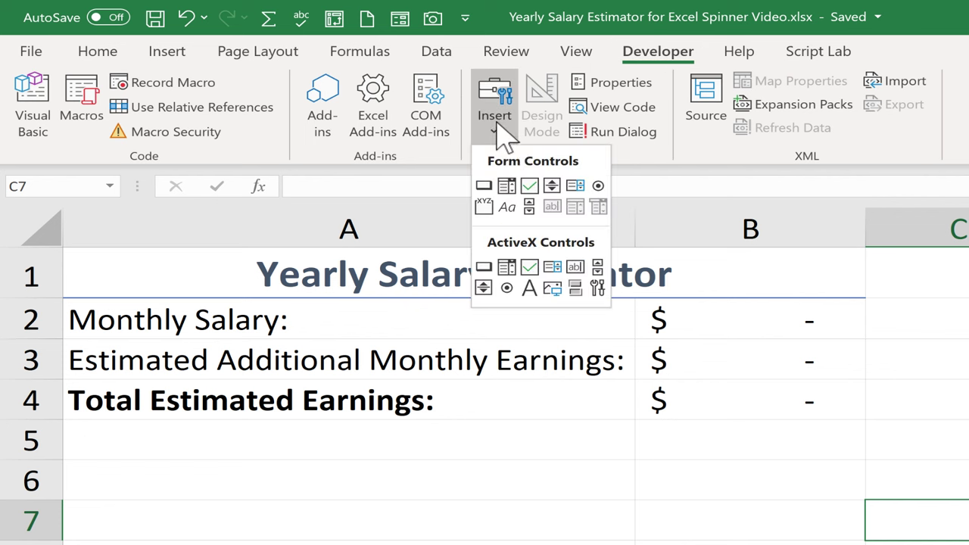
click(533, 189)
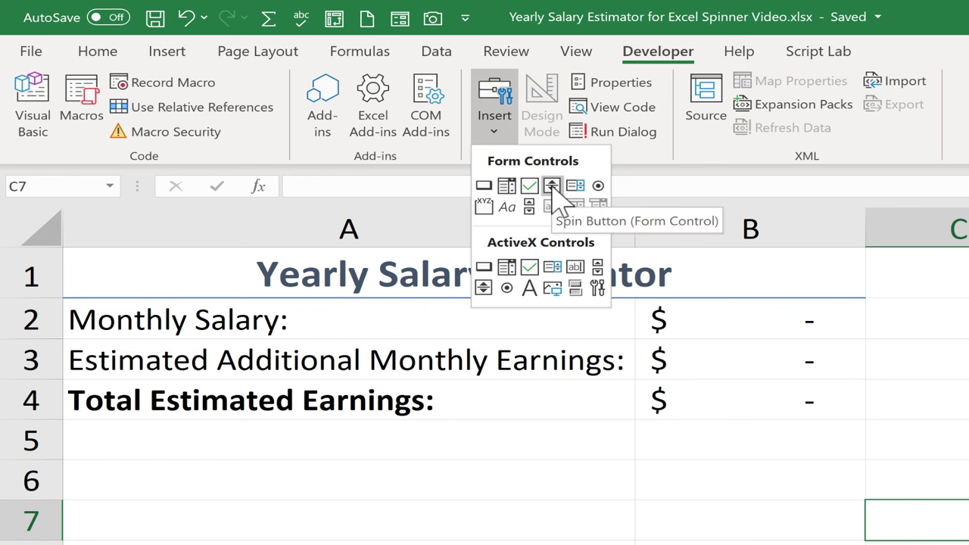
click(553, 186)
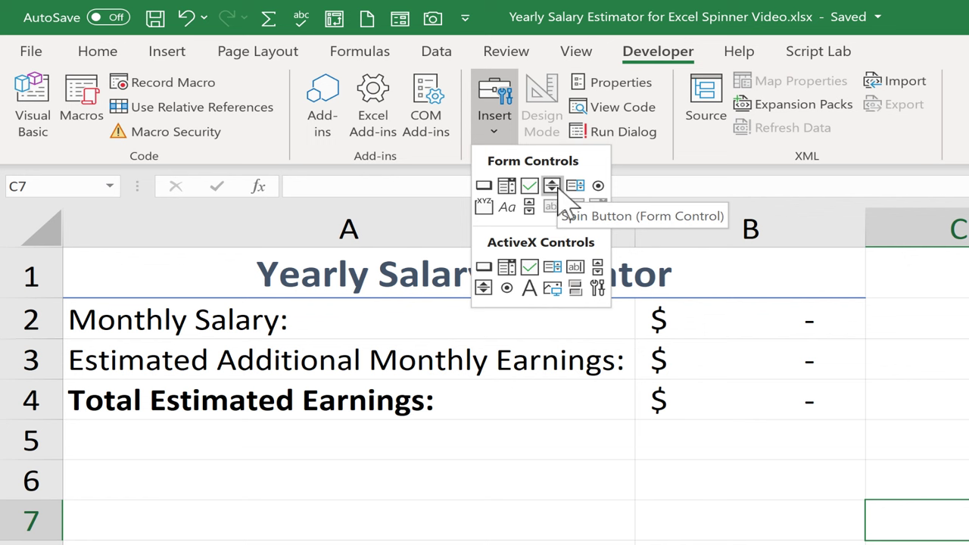
click(551, 186)
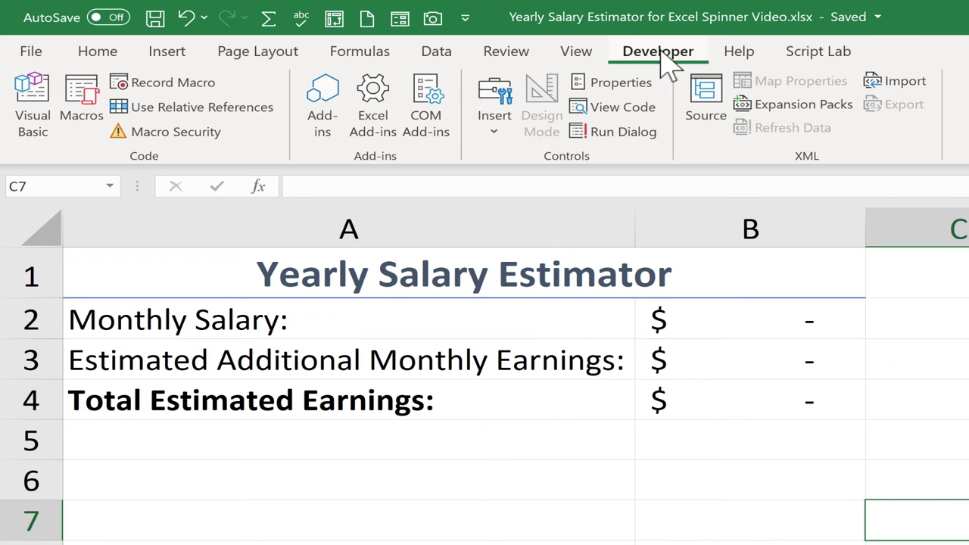
key(Return)
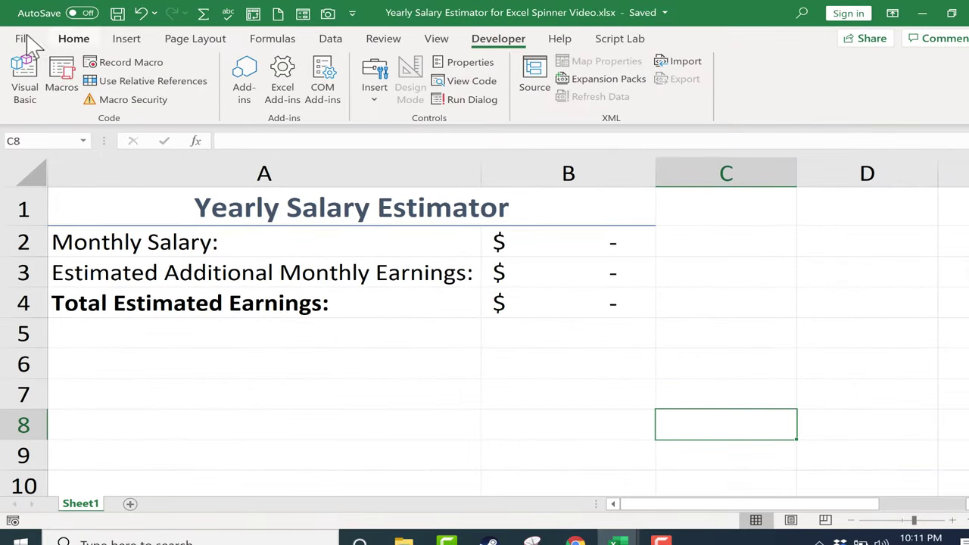
Step: Open the ribbon customization options, make sure the Developer main tab is enabled, and accept the settings
click(22, 40)
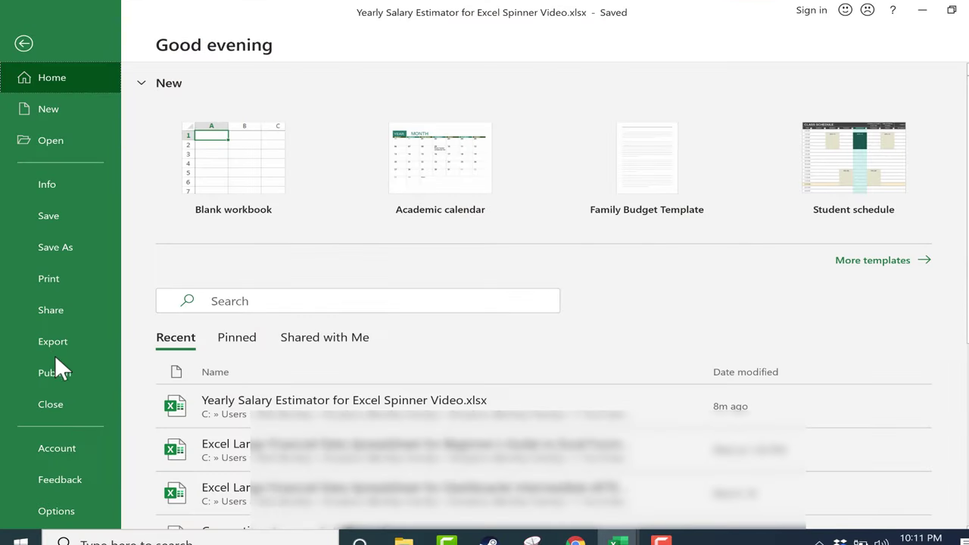
click(47, 514)
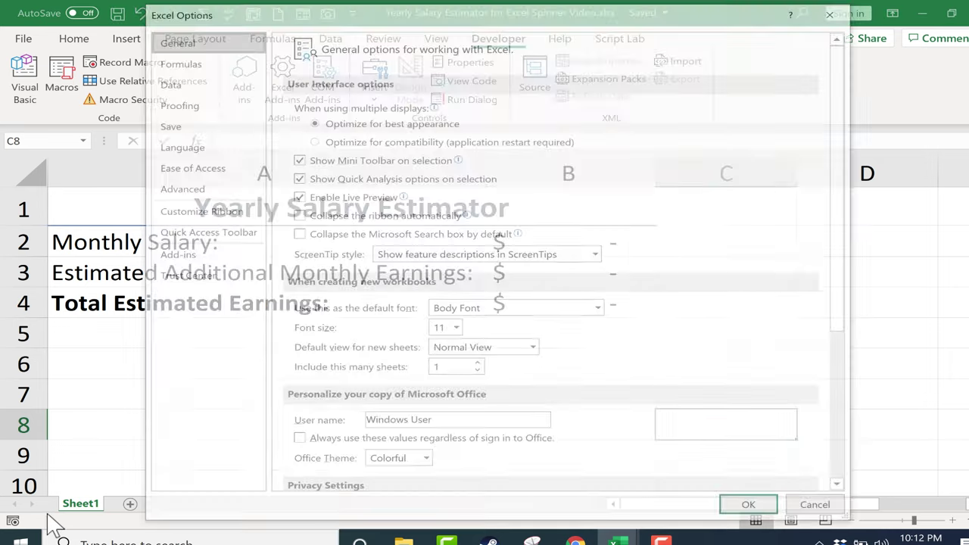
click(193, 212)
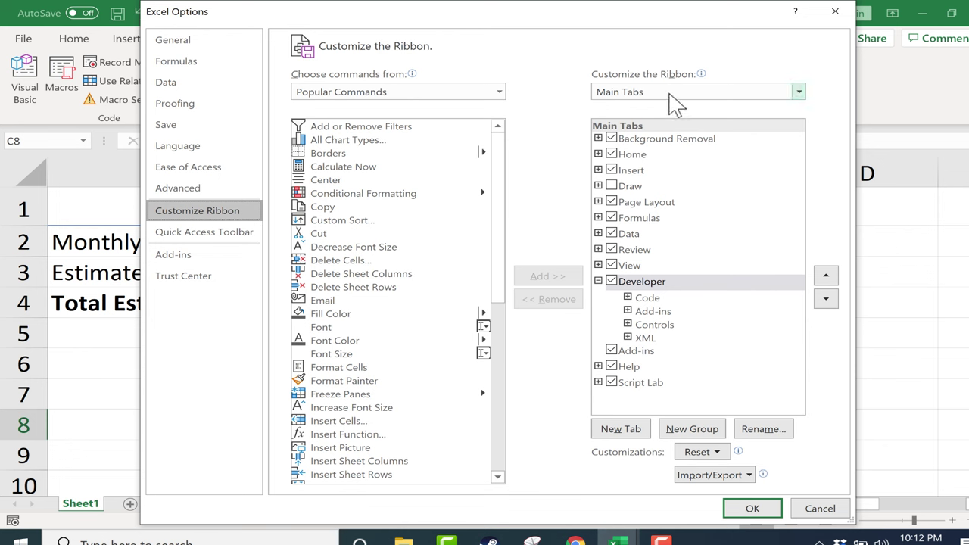
click(612, 282)
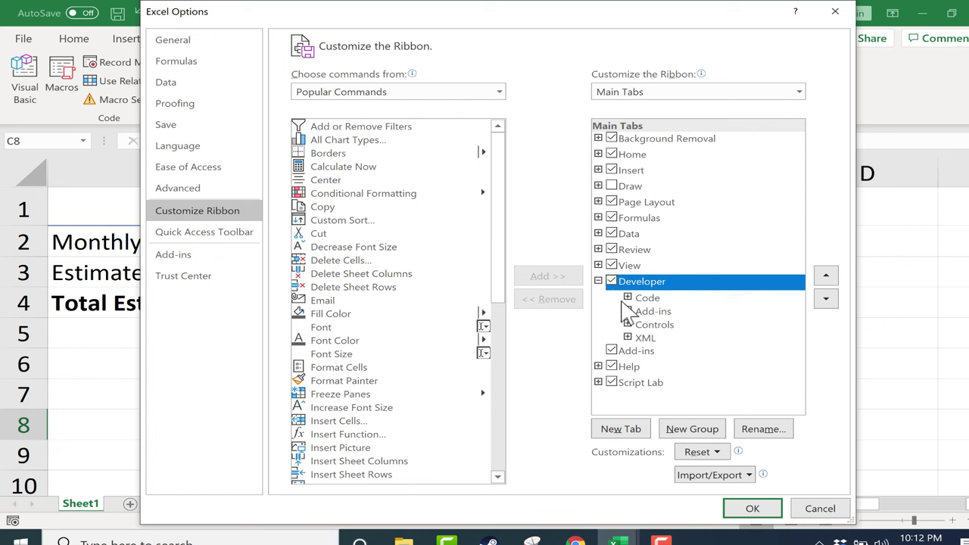
click(752, 507)
Step: Draw a Spin Button form control in column C beside the Monthly Salary value
click(501, 43)
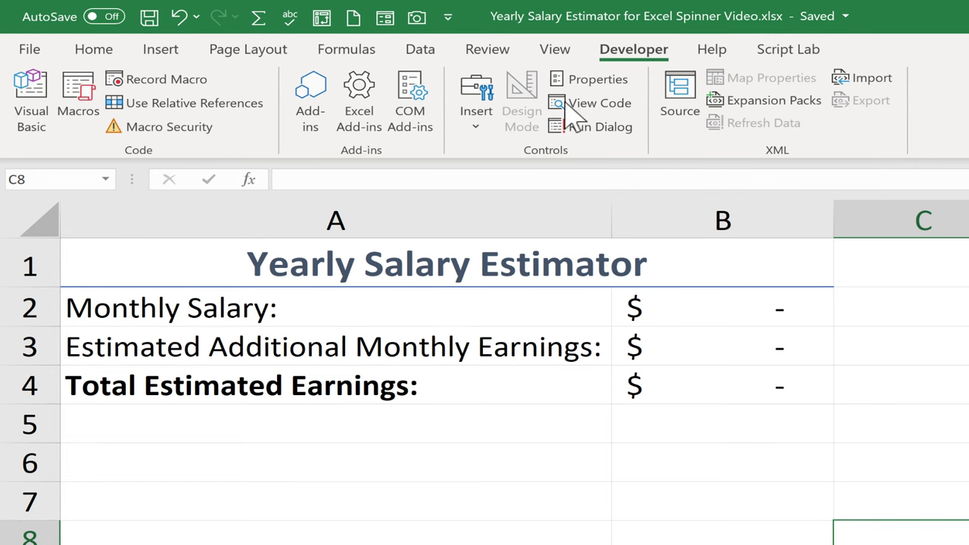
click(476, 116)
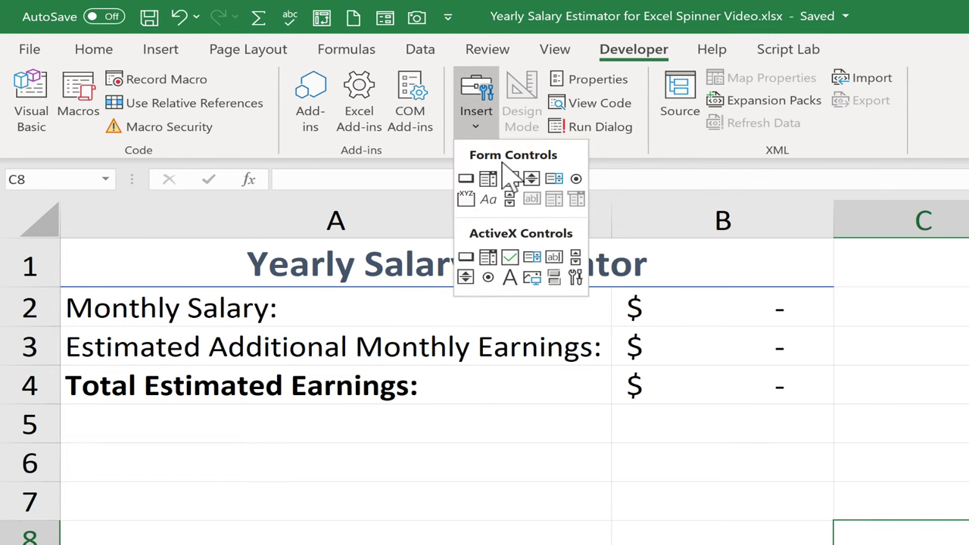
click(531, 178)
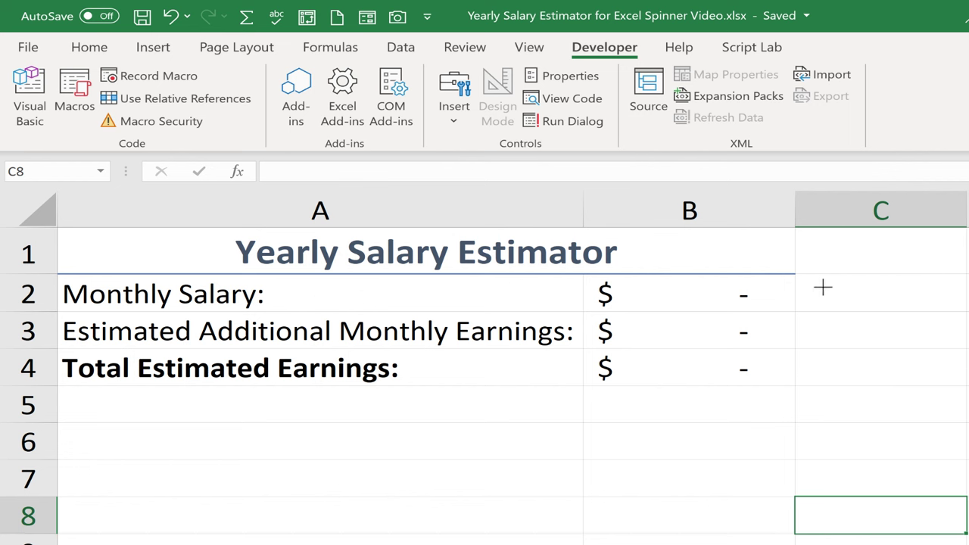
mouse_move(810, 288)
mouse_down()
mouse_move(885, 311)
mouse_move(958, 316)
mouse_move(930, 323)
mouse_move(954, 307)
mouse_move(917, 315)
mouse_up()
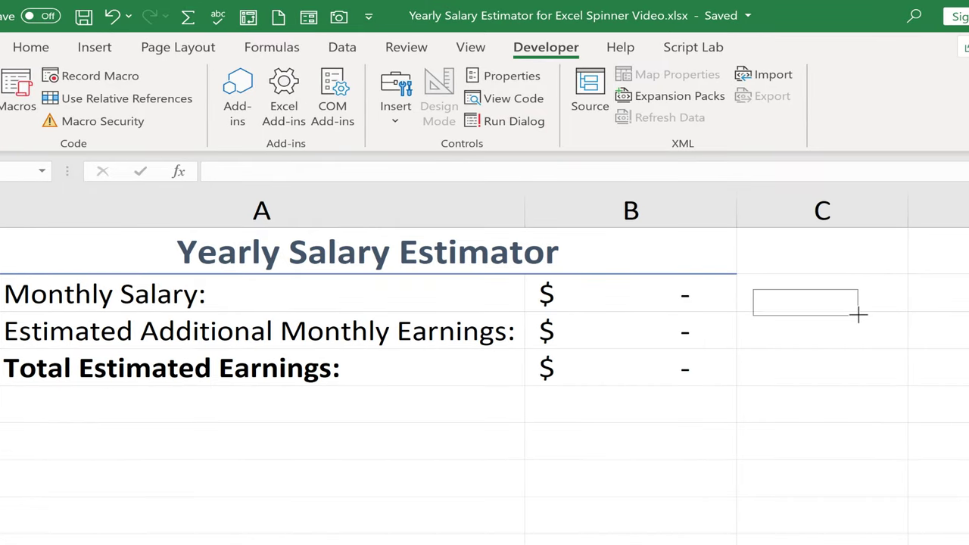
drag(858, 314, 871, 321)
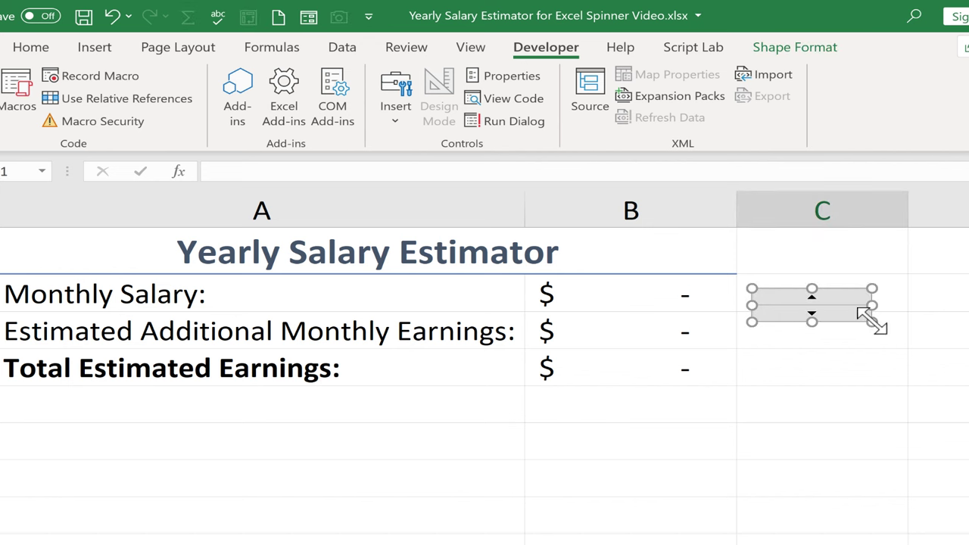
Step: Move the spin button up into row 2, resize it to fit cell C2, and deselect it
mouse_move(839, 292)
mouse_down()
mouse_move(840, 277)
mouse_move(846, 285)
mouse_up()
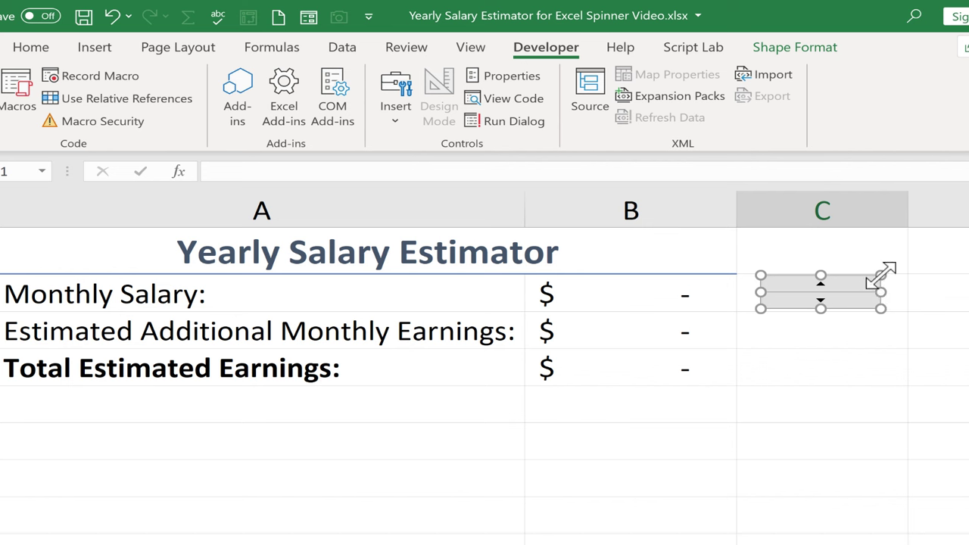
mouse_move(880, 276)
mouse_down()
mouse_move(893, 259)
mouse_move(875, 277)
mouse_up()
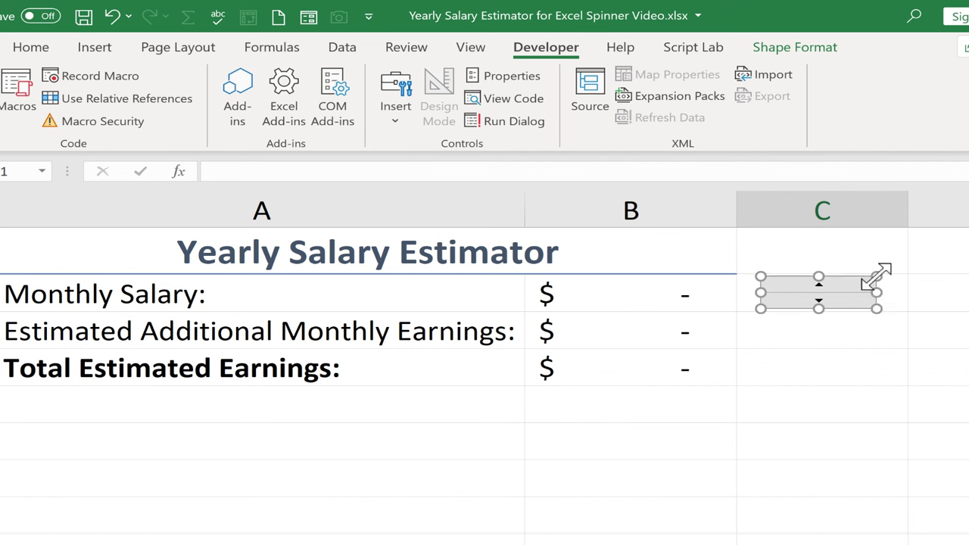
mouse_move(875, 277)
mouse_down()
mouse_move(882, 268)
mouse_move(868, 279)
mouse_up()
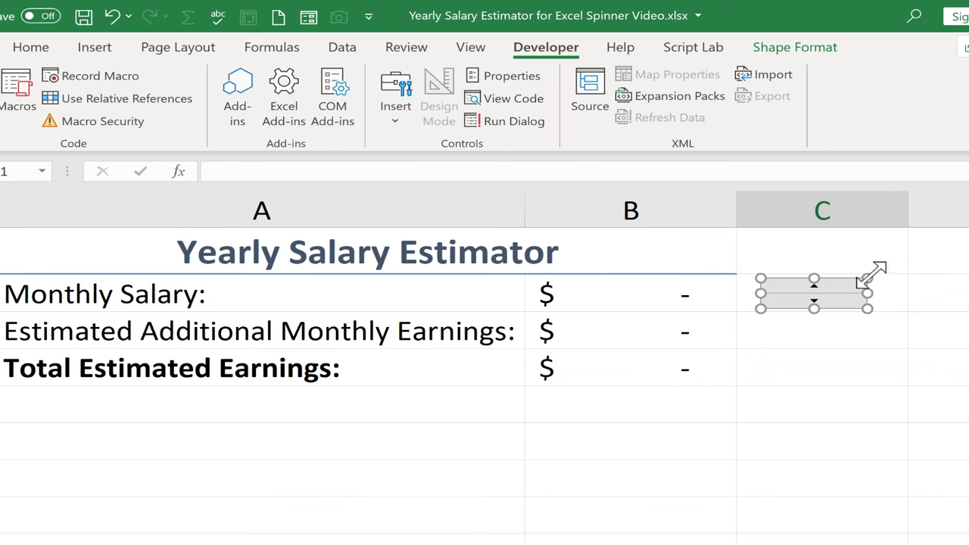
key(ctrl)
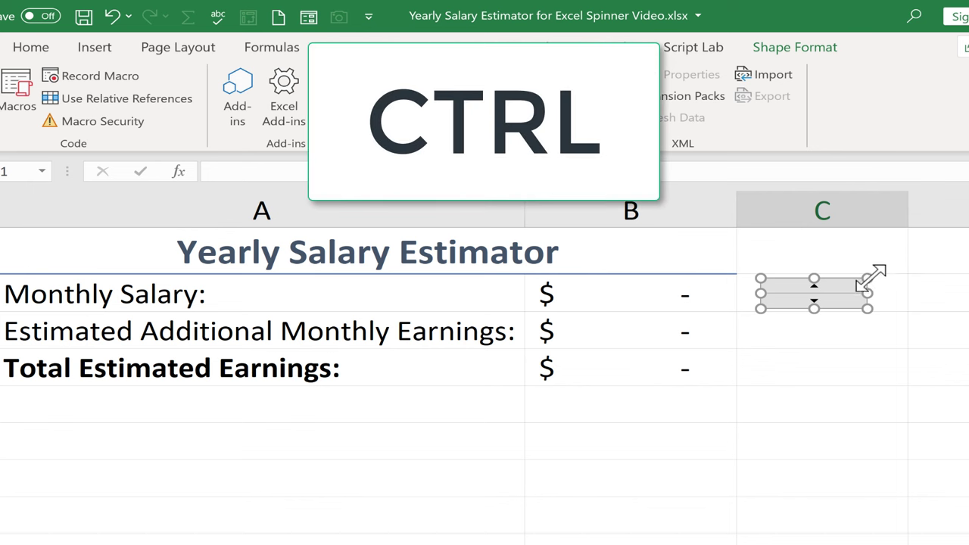
mouse_move(870, 278)
mouse_down()
mouse_move(904, 253)
mouse_move(869, 284)
mouse_move(895, 265)
mouse_move(876, 278)
mouse_up()
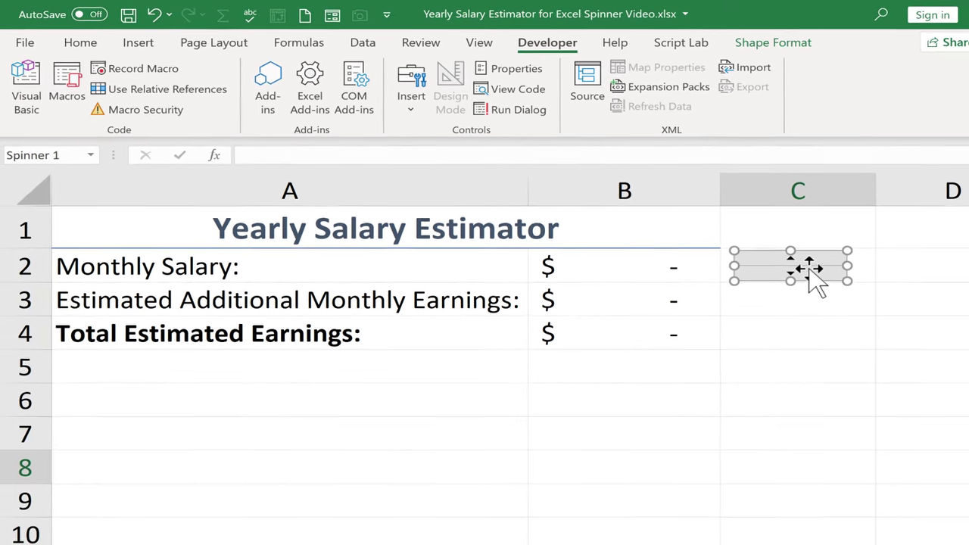
click(937, 308)
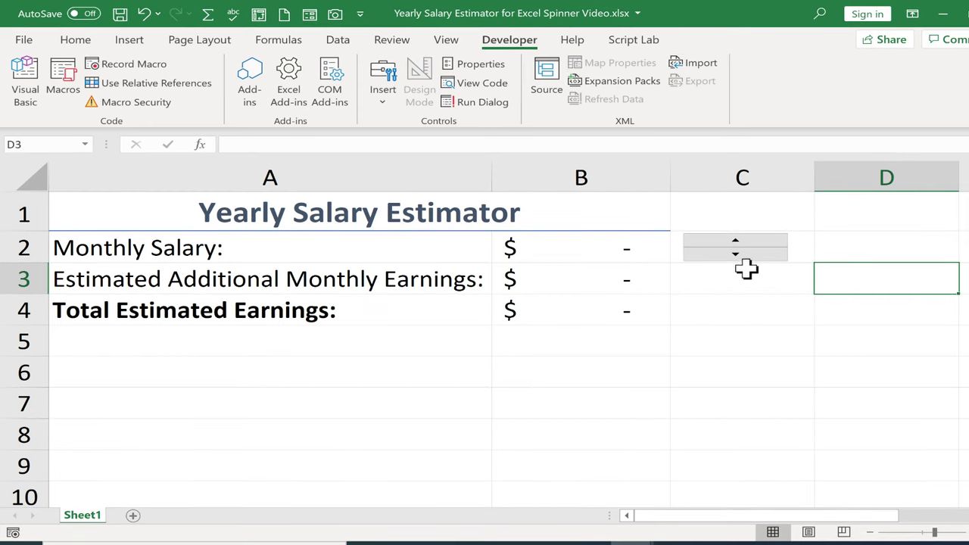
Step: Reselect the spin button and adjust its position inside cell C2
right_click(709, 250)
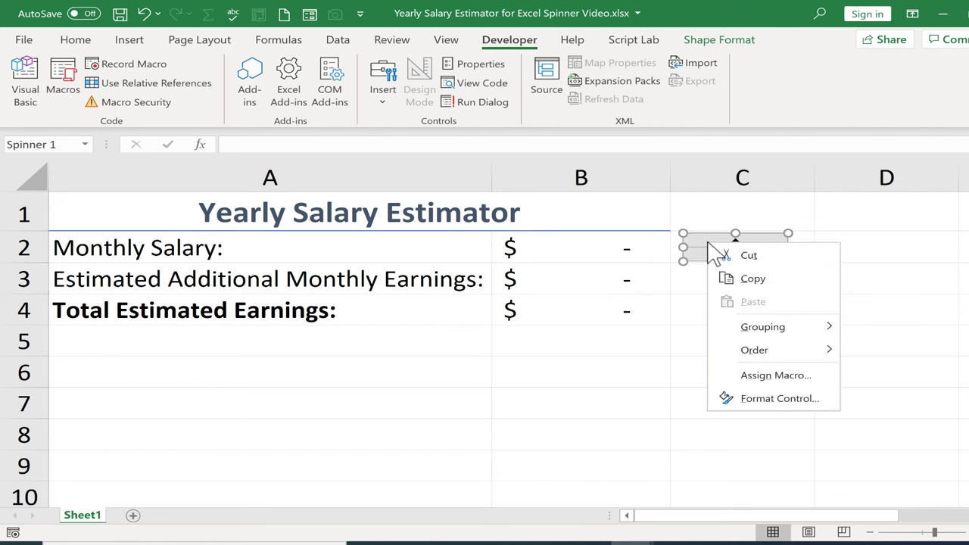
key(Escape)
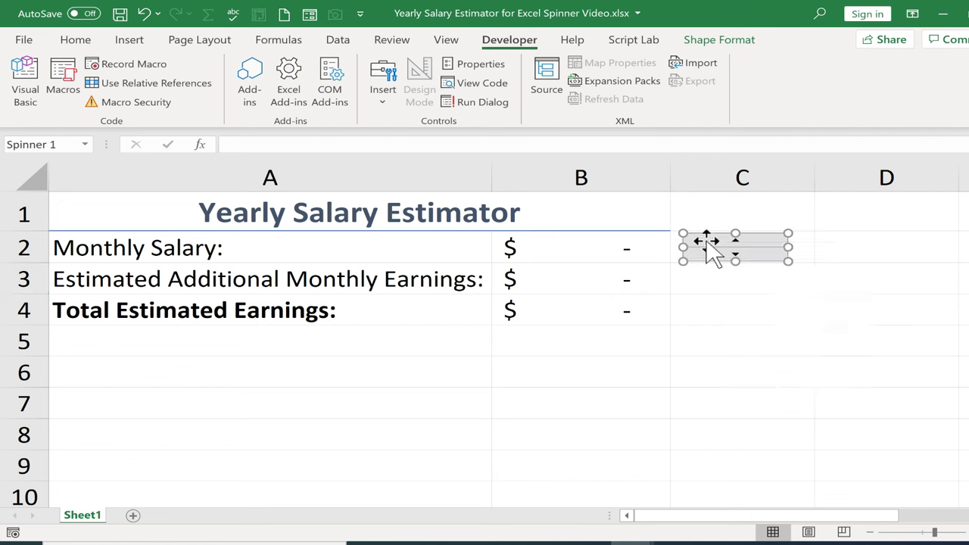
mouse_move(708, 244)
mouse_down()
mouse_move(737, 273)
mouse_move(697, 252)
mouse_move(710, 244)
mouse_up()
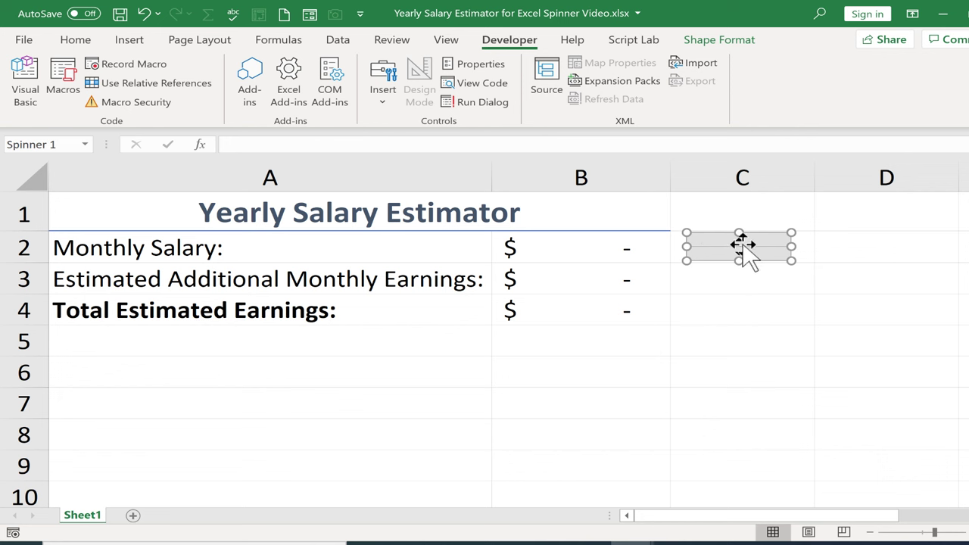
mouse_move(742, 248)
mouse_down()
mouse_move(711, 255)
mouse_move(734, 255)
mouse_up()
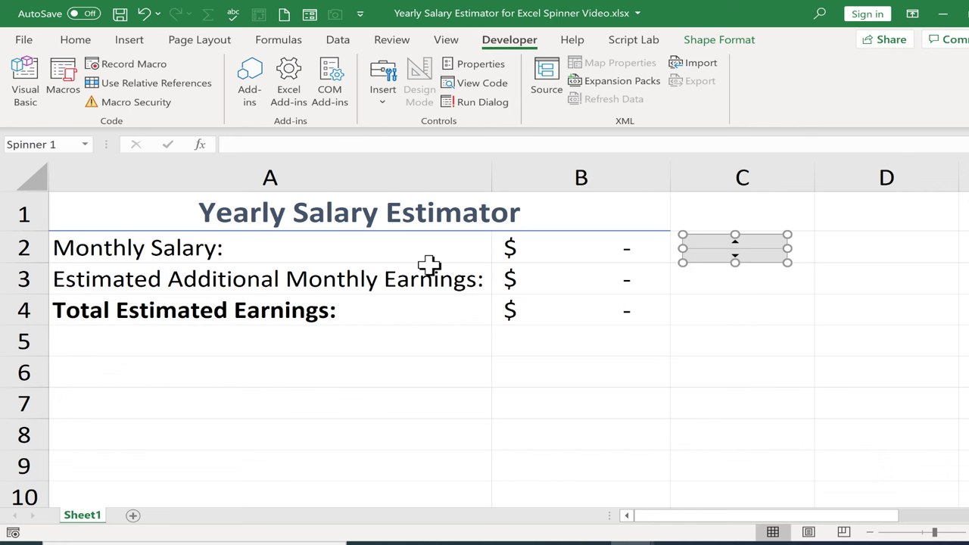
Step: Enter 500 as the monthly salary in B2
click(621, 245)
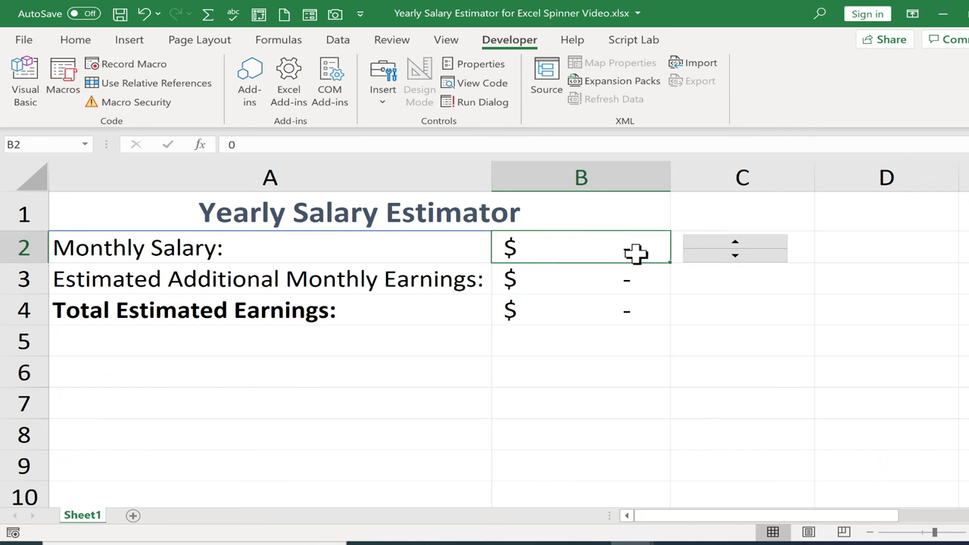
text(500)
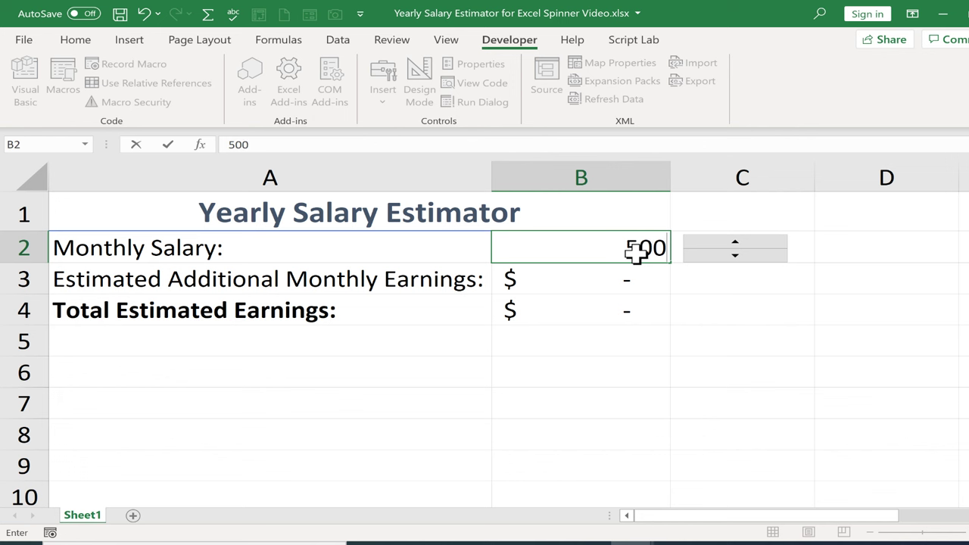
key(Return)
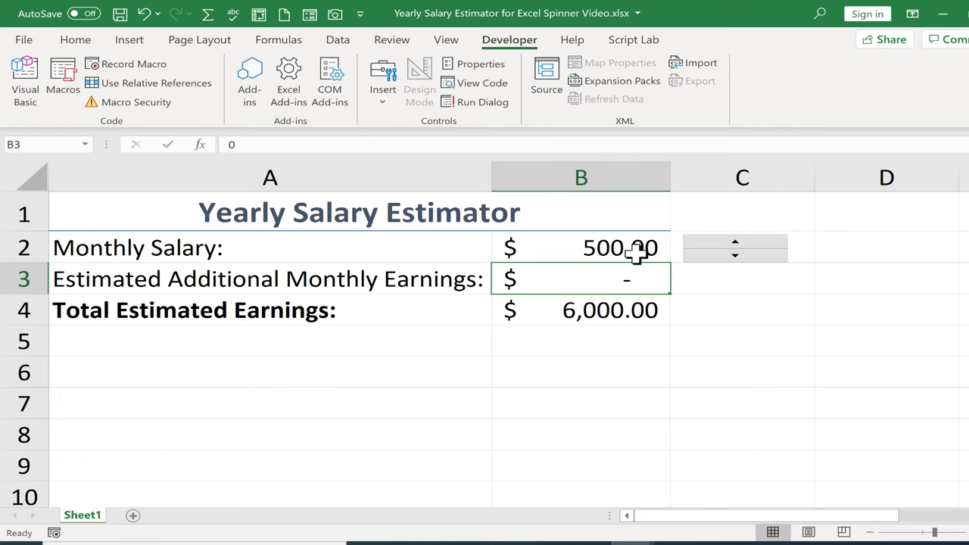
Step: Examine the Total Estimated Earnings formula in B4 and the cells it references
click(626, 315)
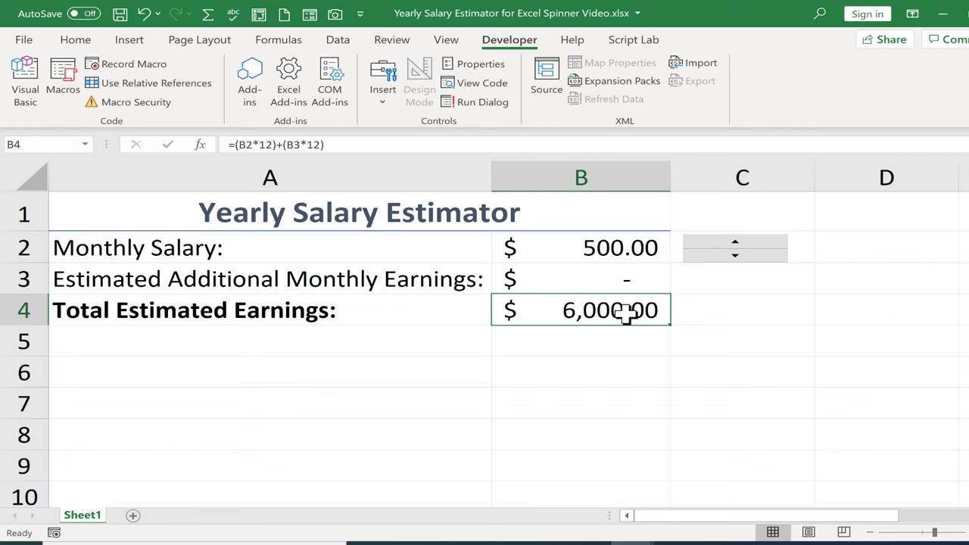
double_click(625, 316)
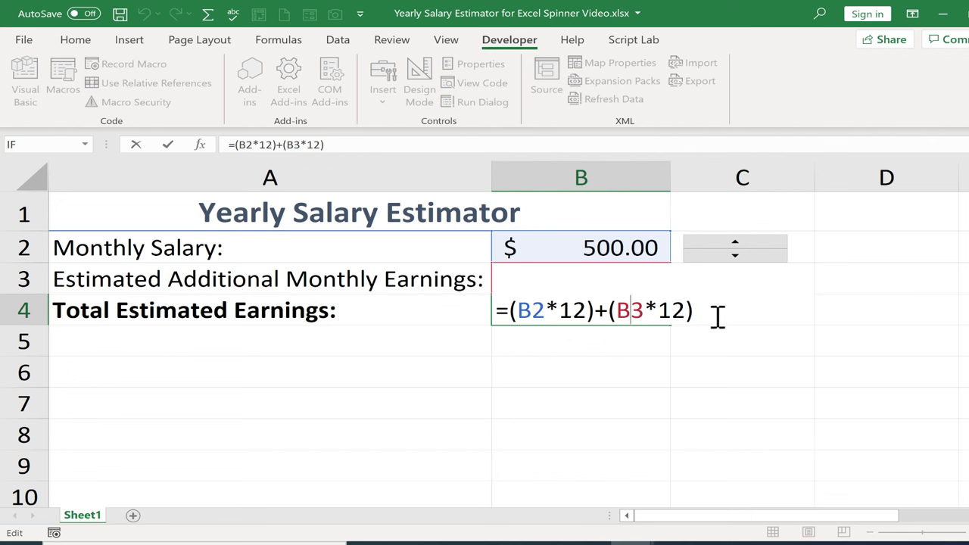
key(Return)
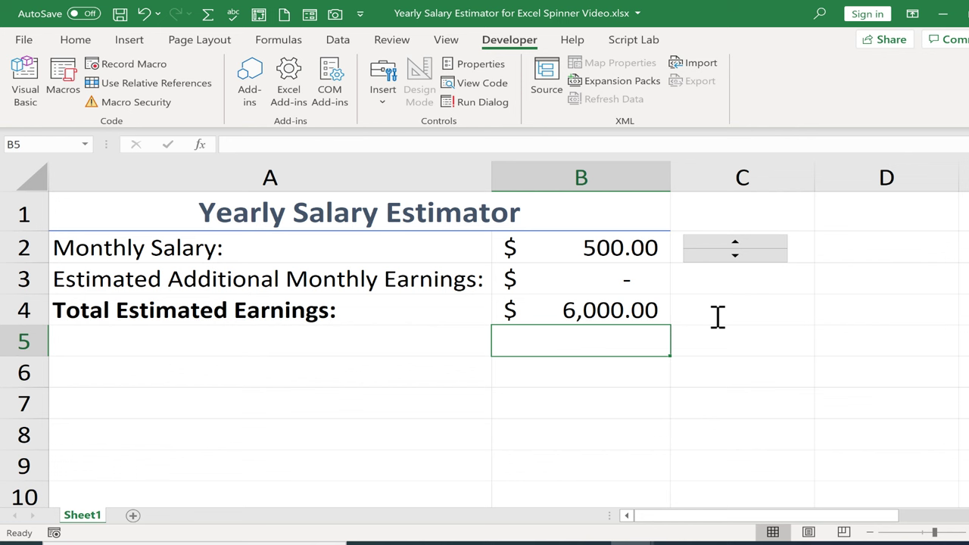
Step: Enter 10 as the estimated additional monthly earnings in B3
click(624, 278)
text(1)
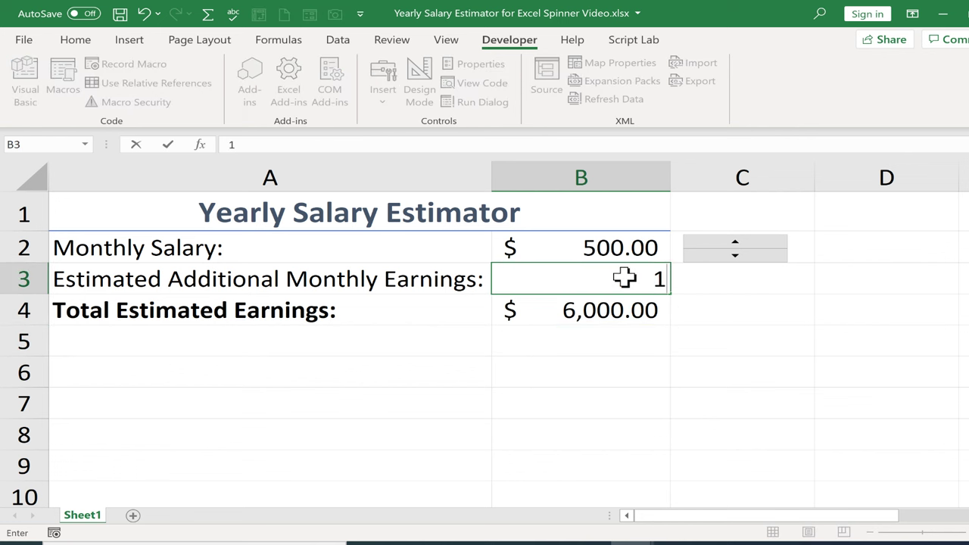
text(0)
key(Return)
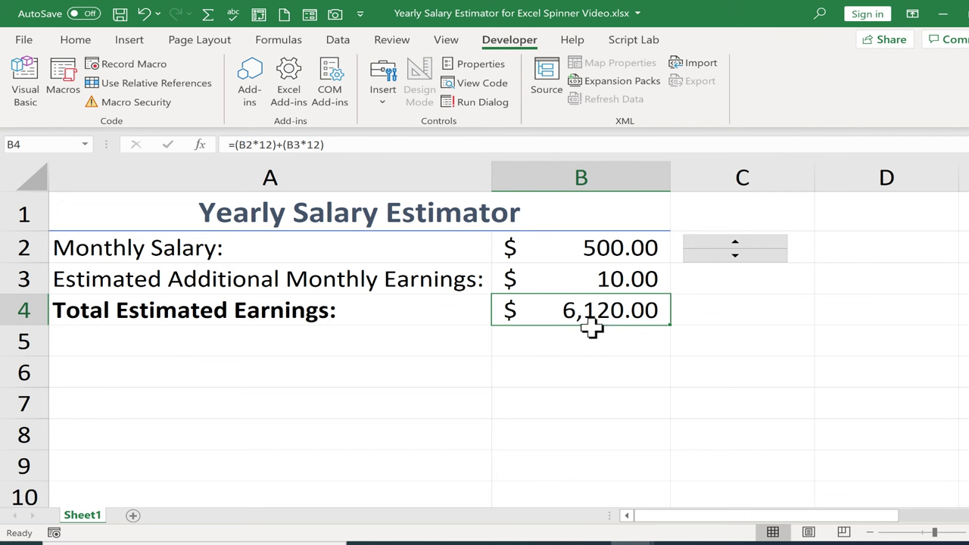
Step: Reset the monthly salary in B2 and the additional monthly earnings in B3 to 0
click(625, 248)
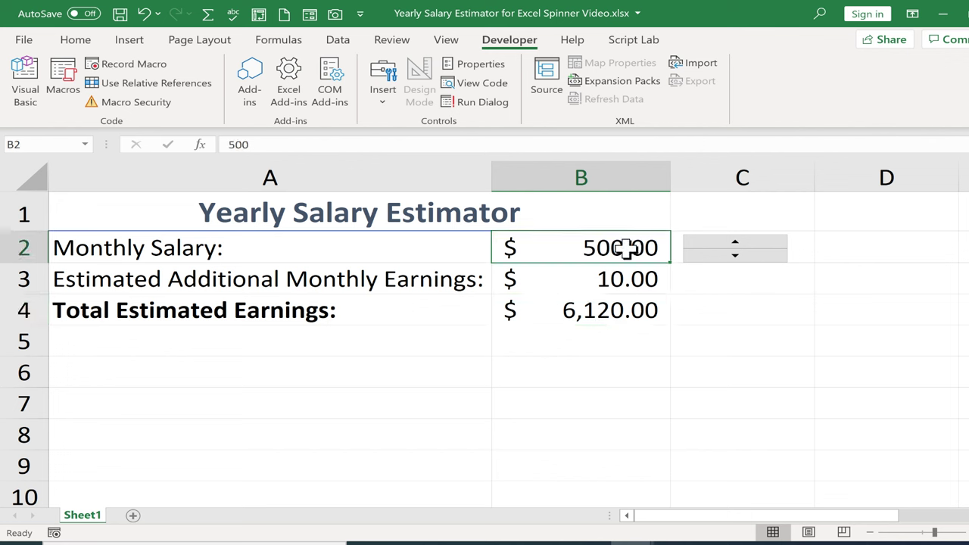
key(Delete)
key(Return)
text(0)
key(Return)
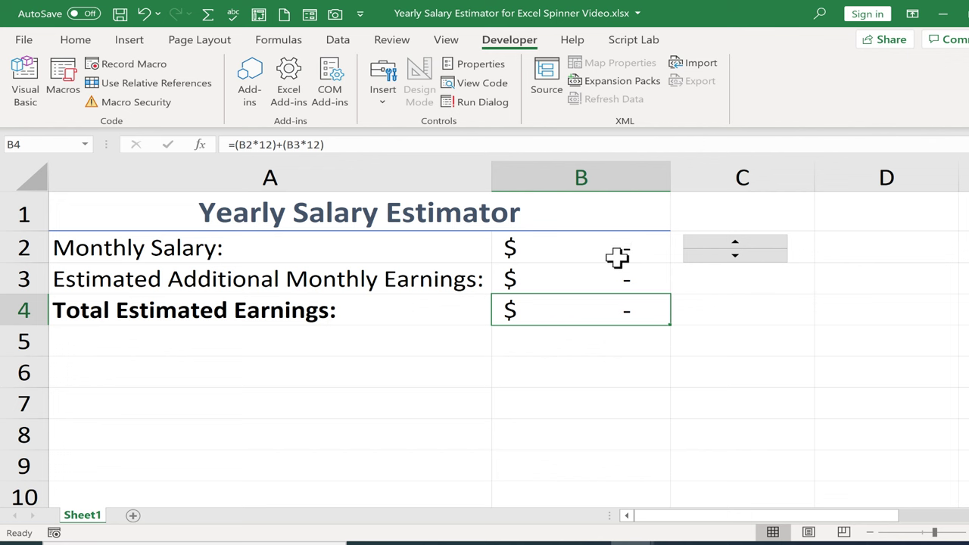
Step: Nudge the spin button beside the monthly salary slightly within C2 and open its Format Control settings
right_click(733, 252)
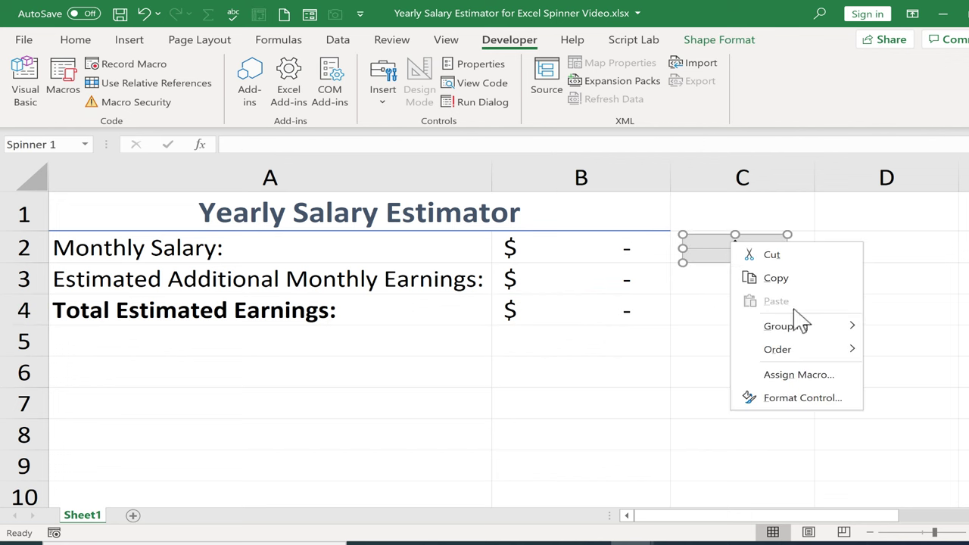
drag(724, 252, 731, 249)
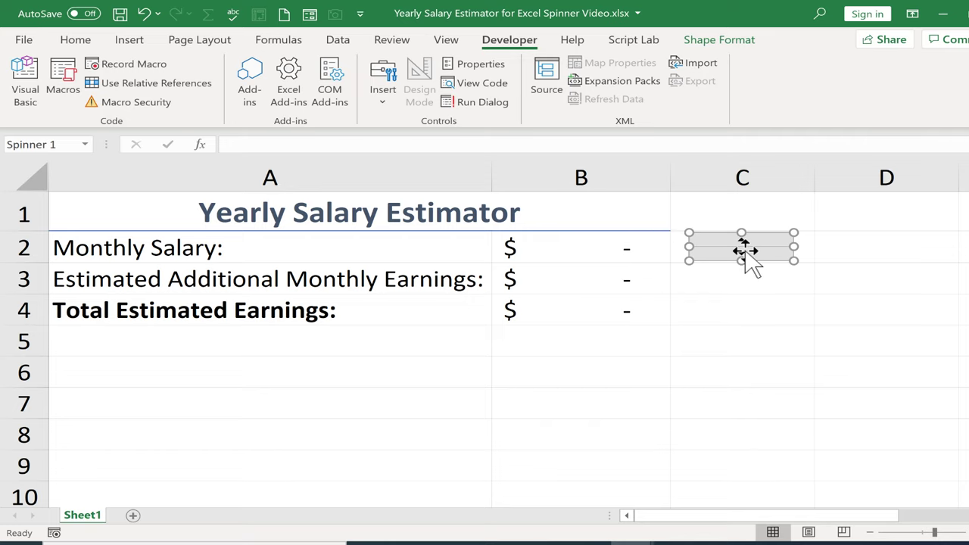
right_click(737, 253)
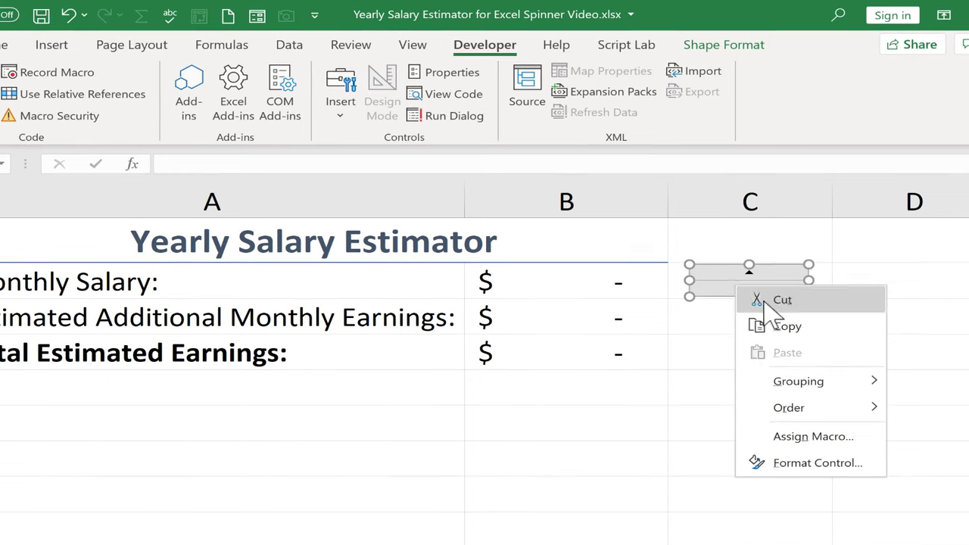
click(795, 463)
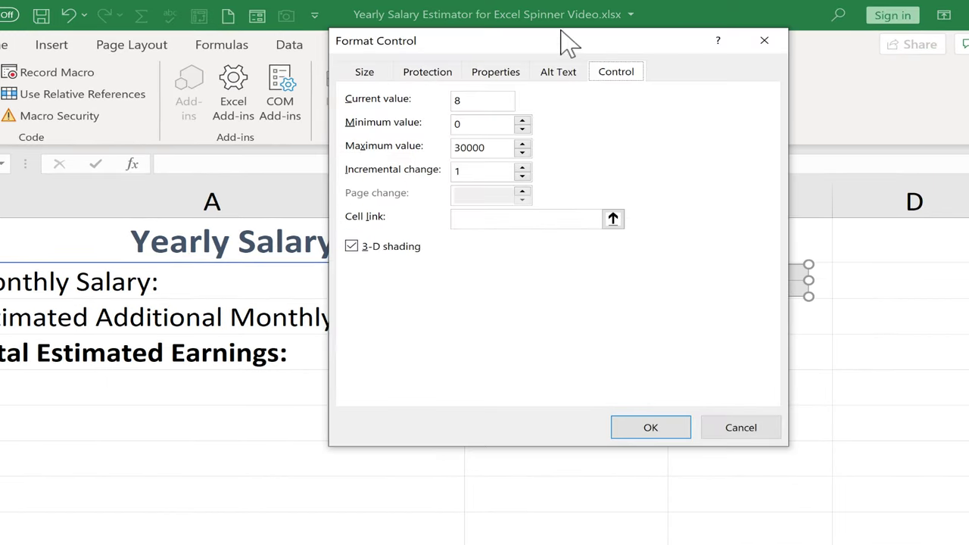
Step: Review the spin button's alt text, properties and size settings, ending on its control settings
drag(571, 53, 325, 80)
click(313, 110)
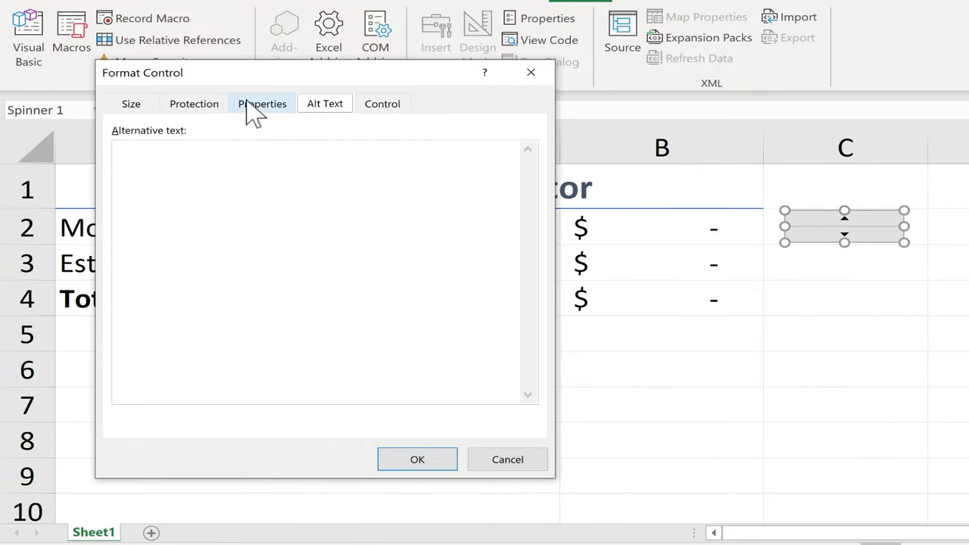
click(257, 106)
click(152, 108)
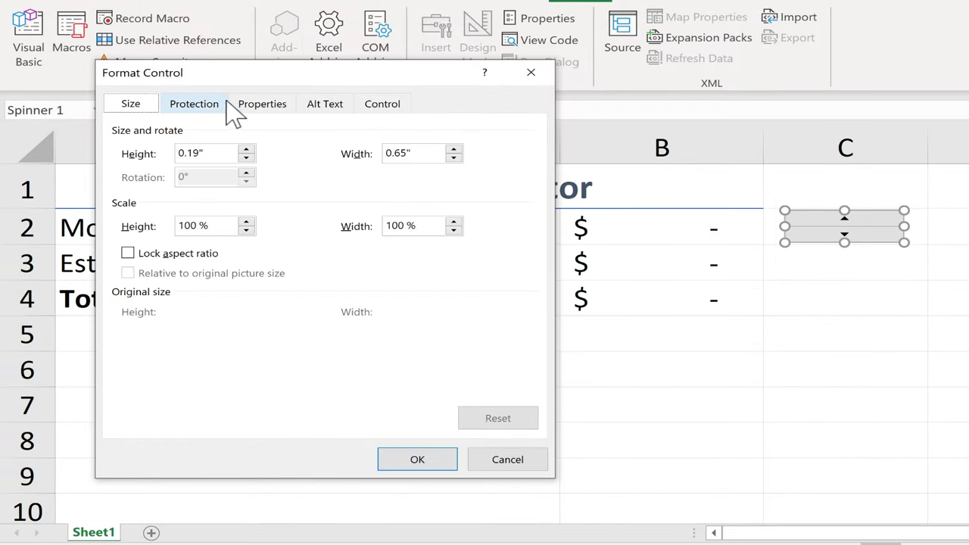
click(399, 115)
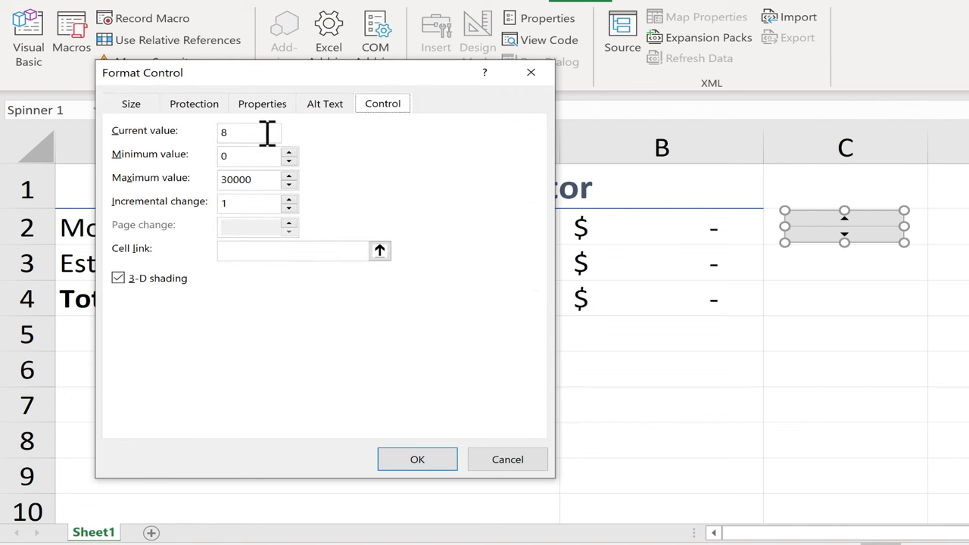
Step: Set the spin button's current value to 0, maximum value to 25000 and incremental change to 100
key(Tab)
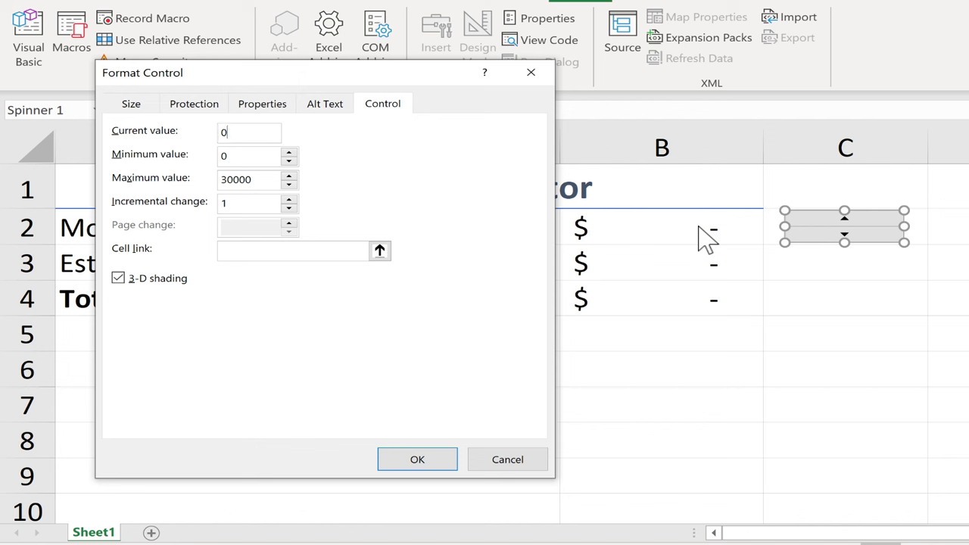
click(234, 132)
click(254, 179)
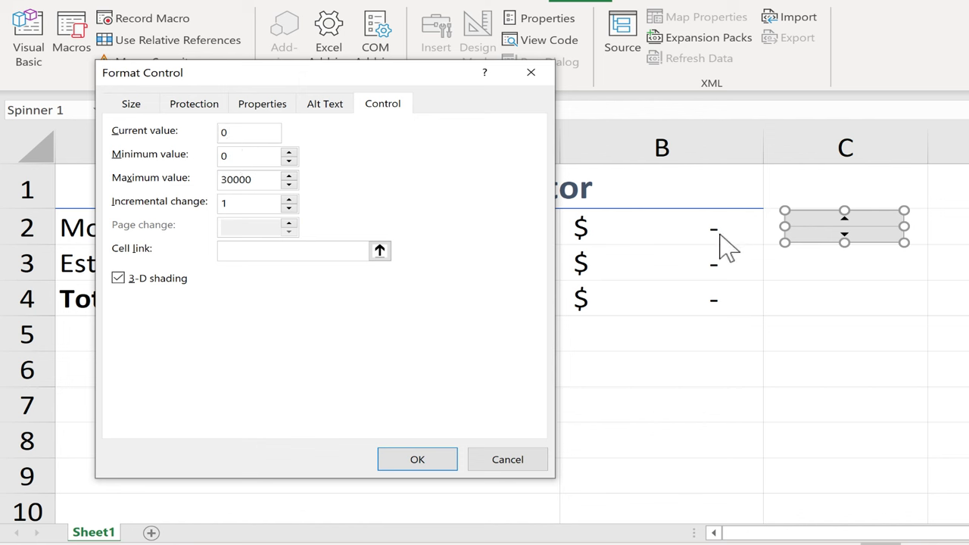
click(288, 174)
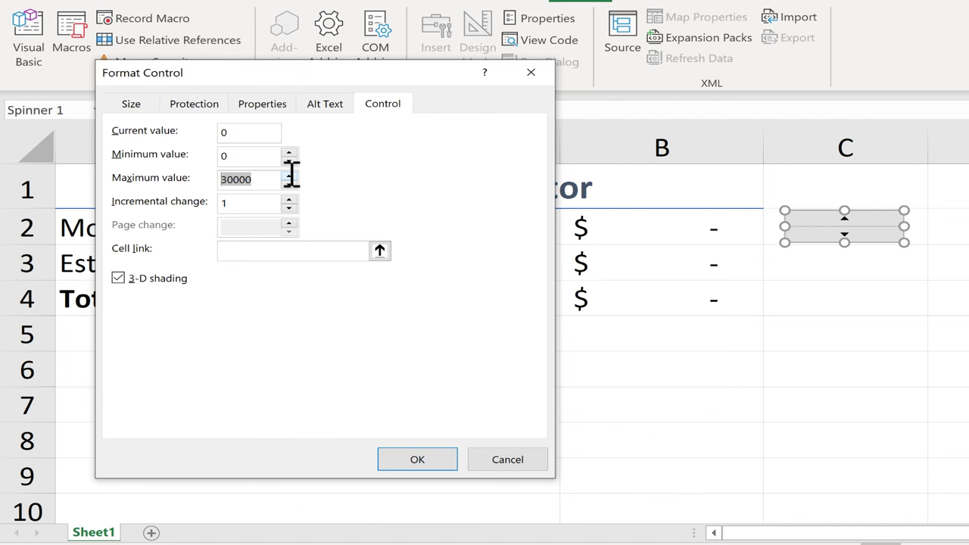
text(25)
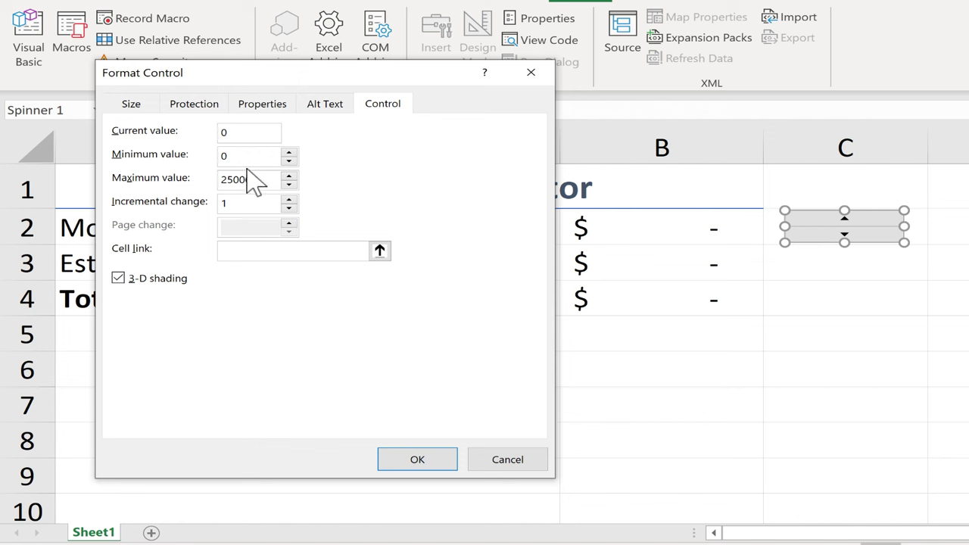
key(Tab)
Step: Link the spin button to the monthly salary cell B2, apply the settings and deselect the control
click(380, 252)
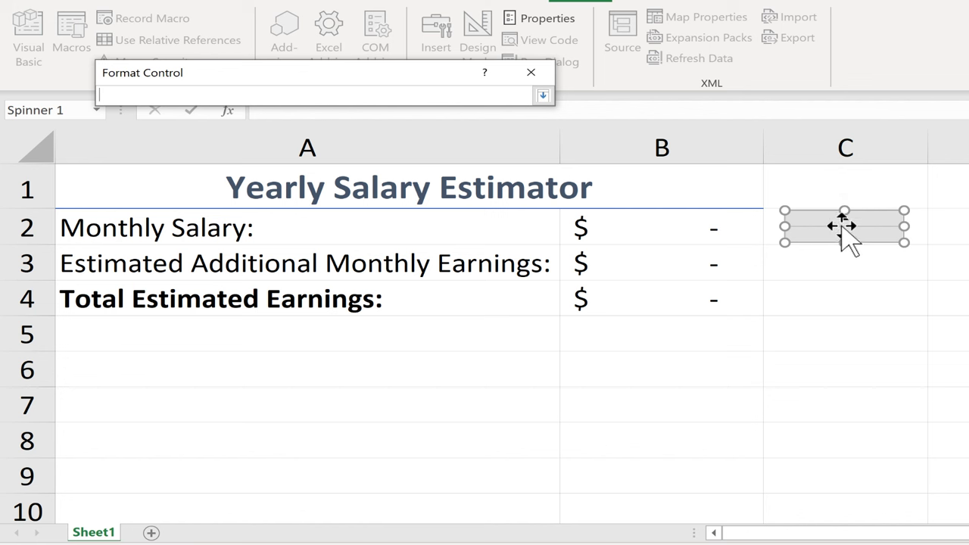
click(671, 226)
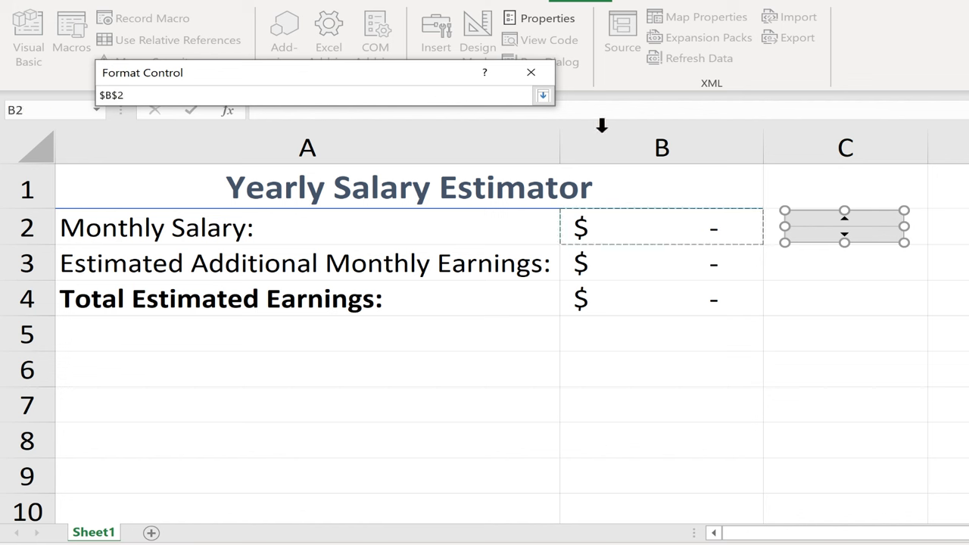
click(543, 96)
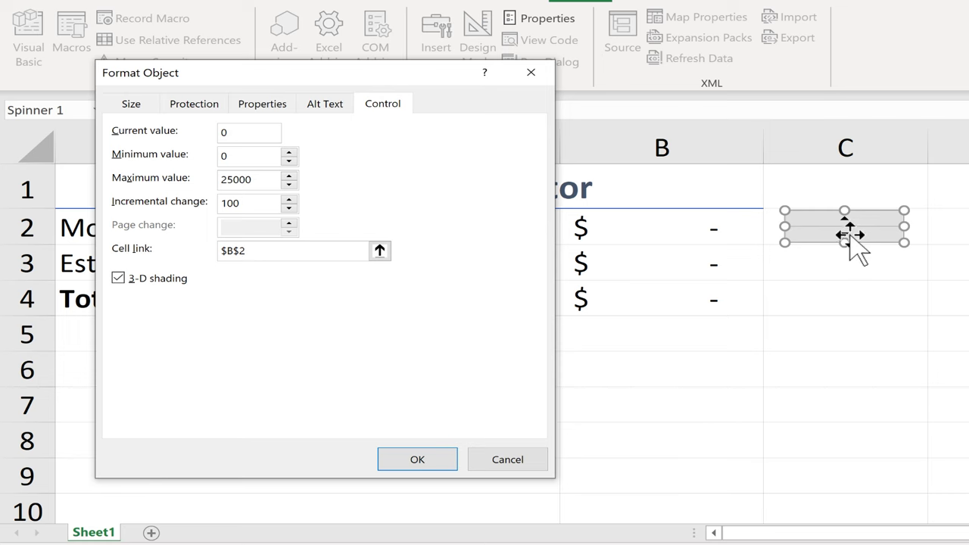
click(417, 459)
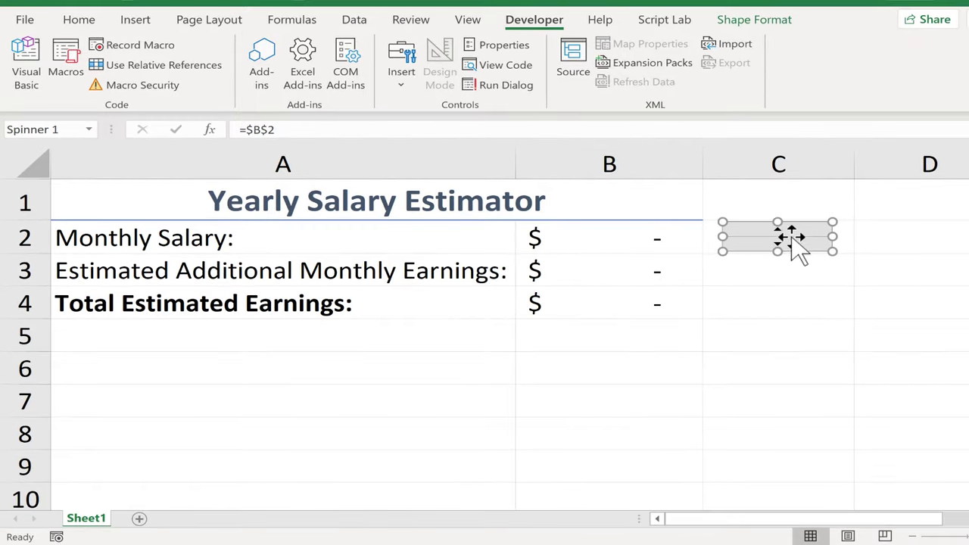
click(919, 237)
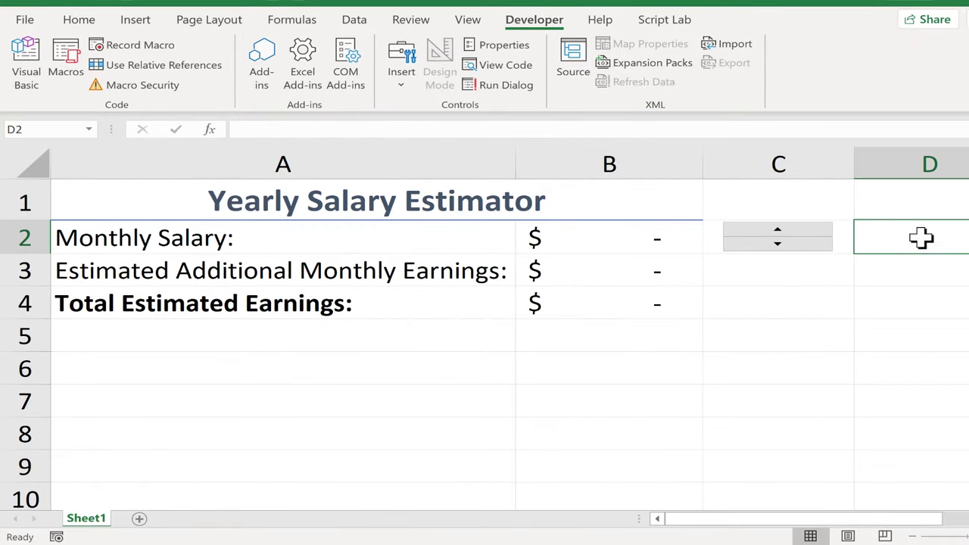
Step: Test the spin button in both directions and raise the monthly salary to 3,600
click(778, 229)
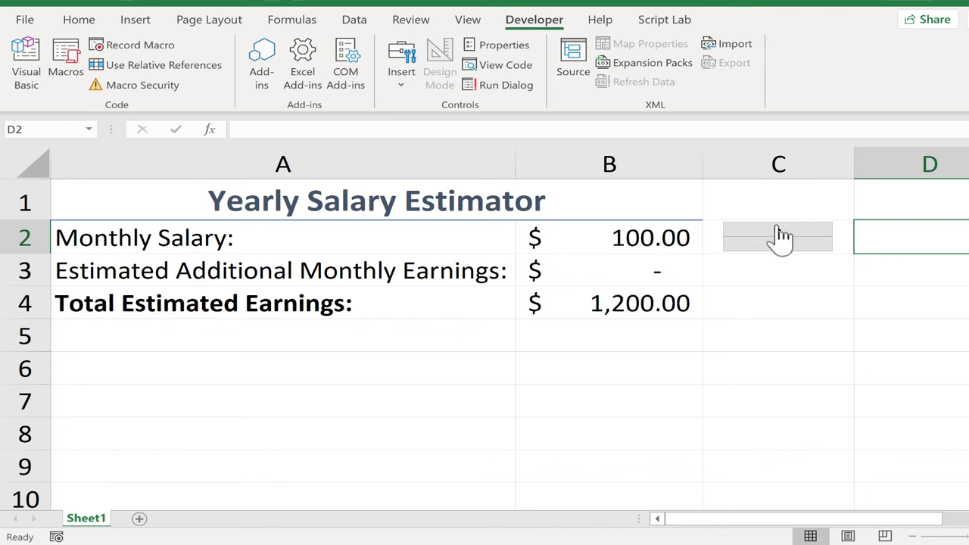
click(777, 230)
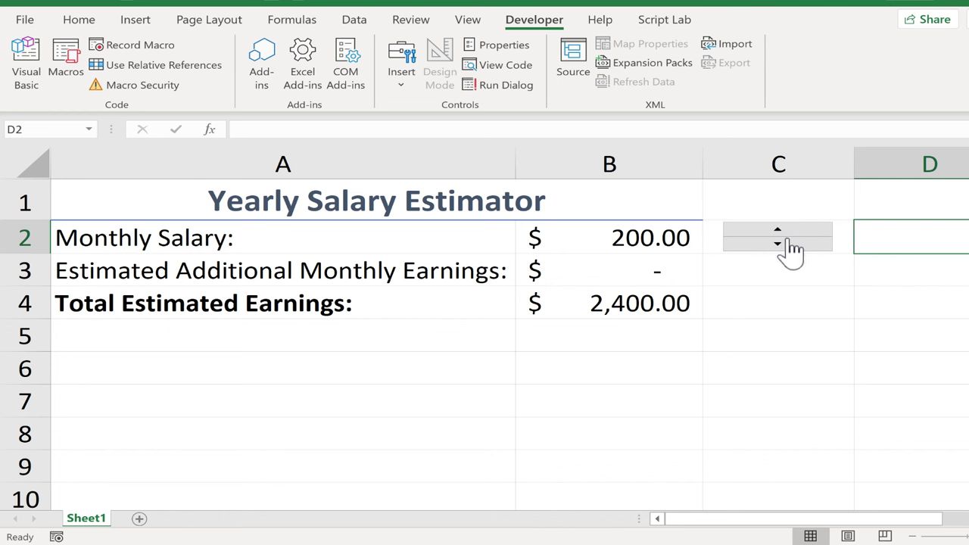
click(777, 244)
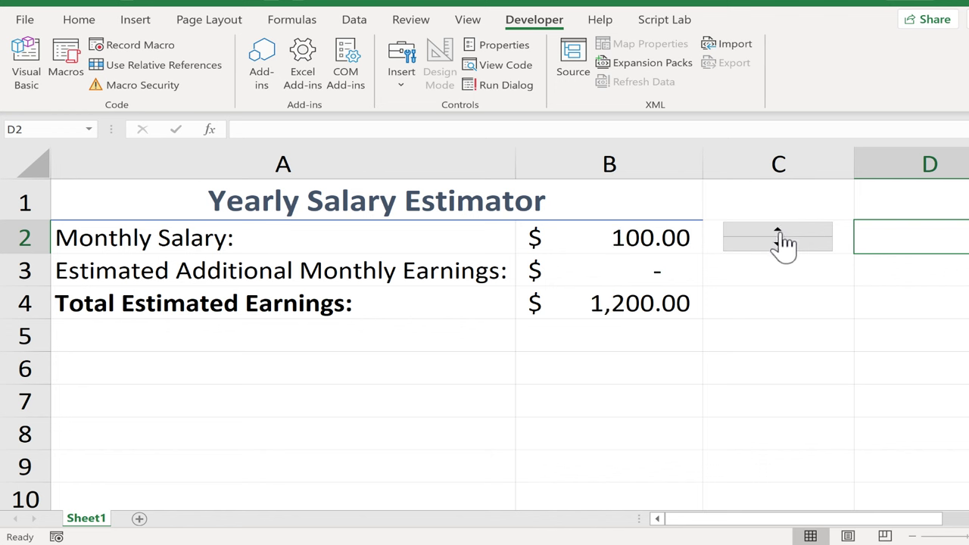
drag(778, 228, 778, 229)
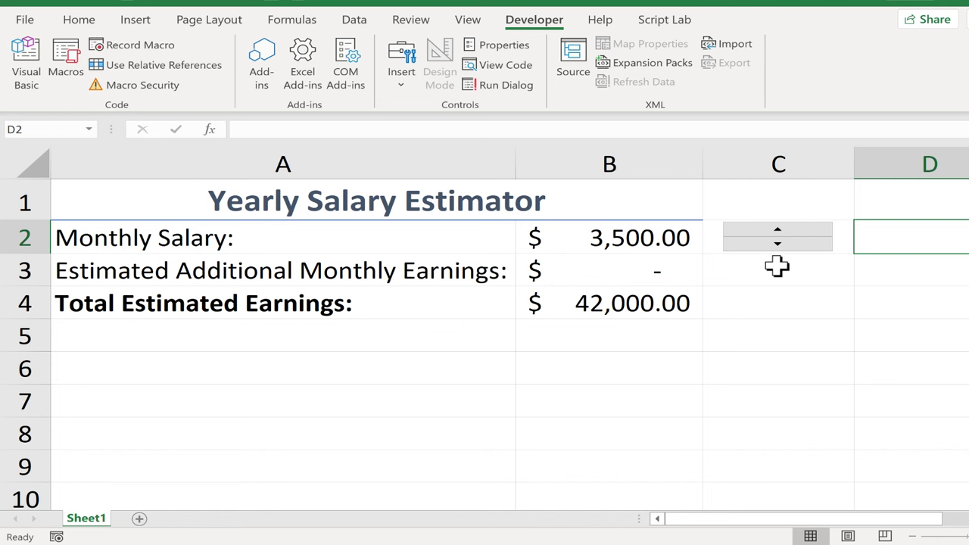
click(798, 235)
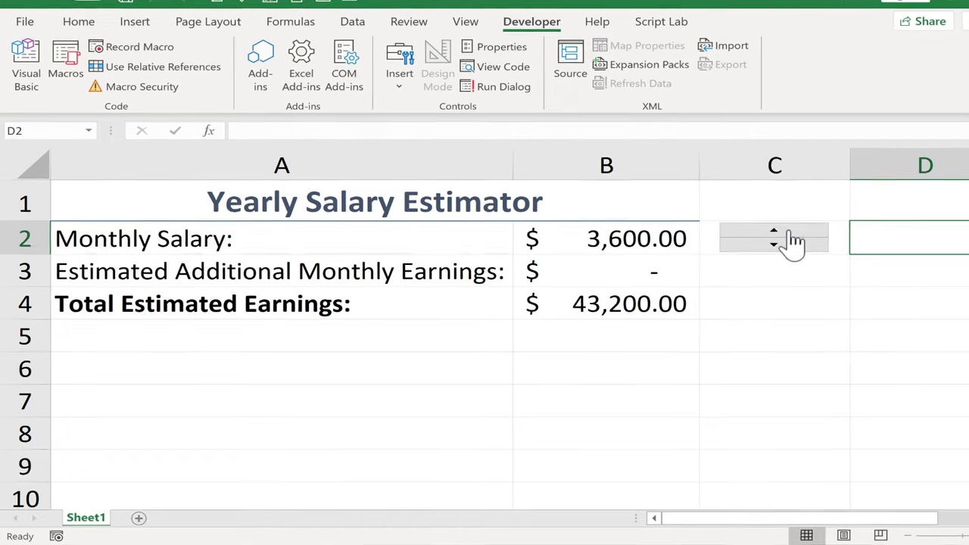
Step: Duplicate the monthly salary spin button and place the copy in C3 beside the additional monthly earnings
right_click(791, 230)
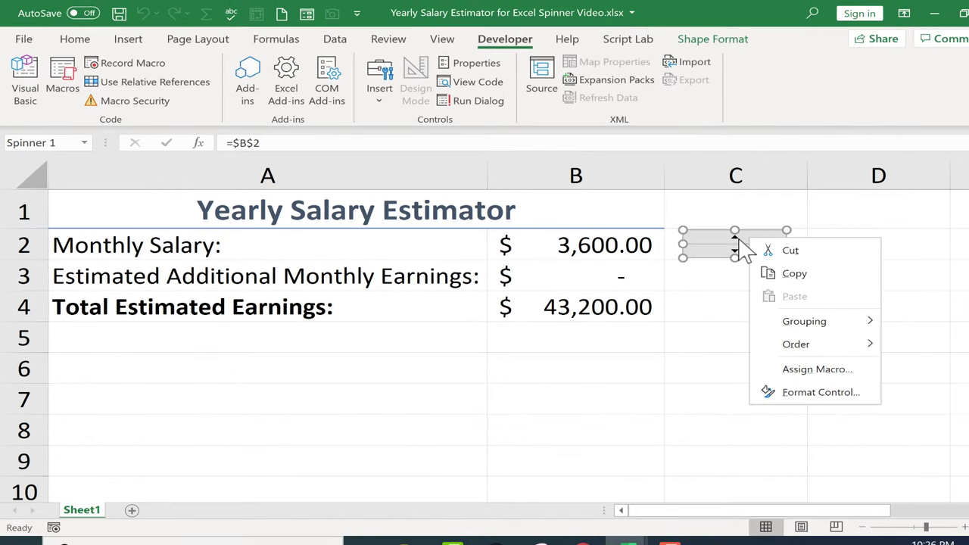
click(790, 273)
right_click(746, 281)
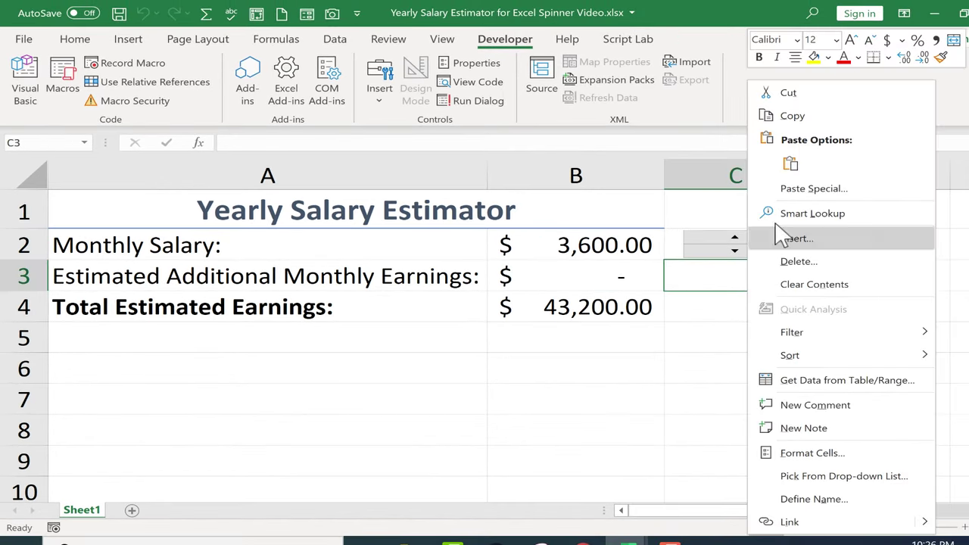
click(790, 165)
click(706, 269)
Step: Change the cell link of the copied spin button in C3 to B3
right_click(703, 271)
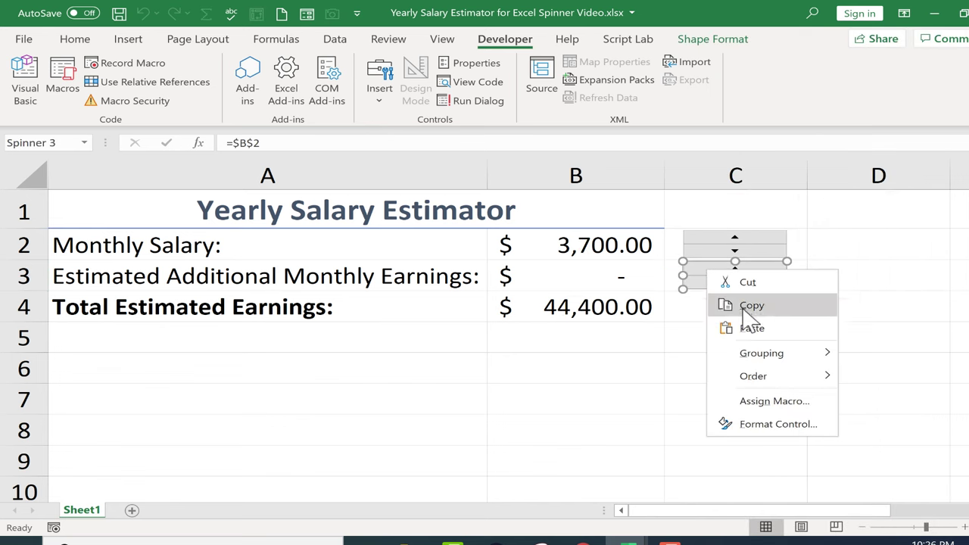
click(805, 428)
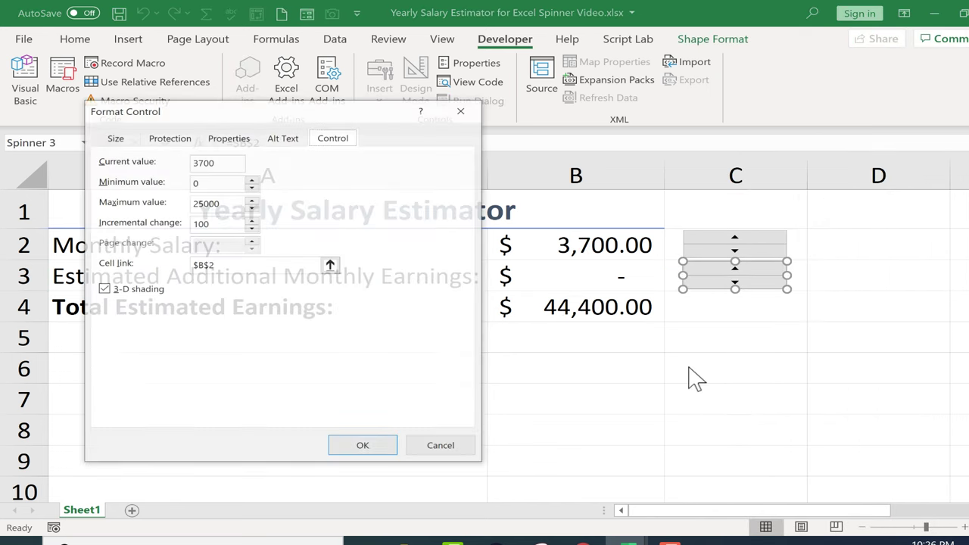
click(331, 265)
click(632, 279)
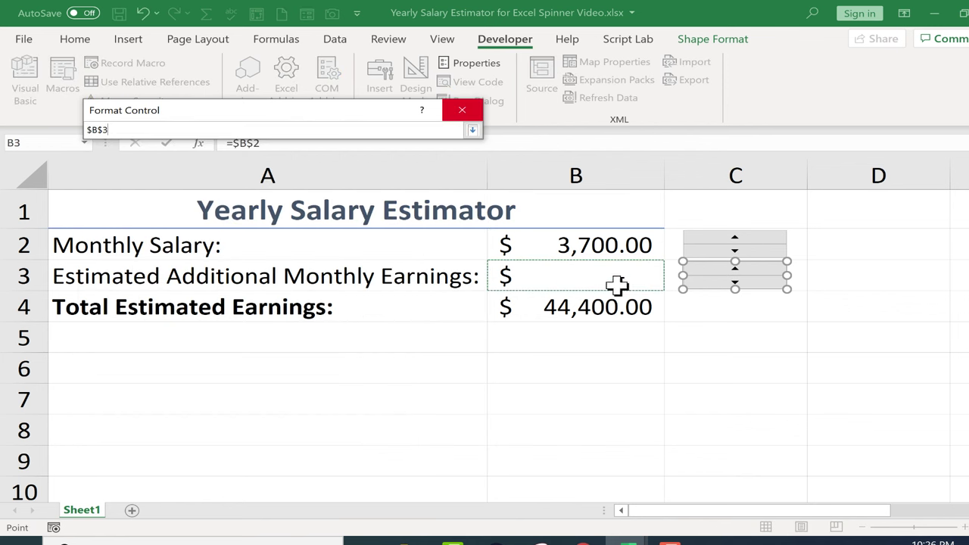
click(471, 130)
Step: Set the C3 spin button's incremental change to 10 and its current value to 0, and apply the settings
drag(227, 111, 712, 154)
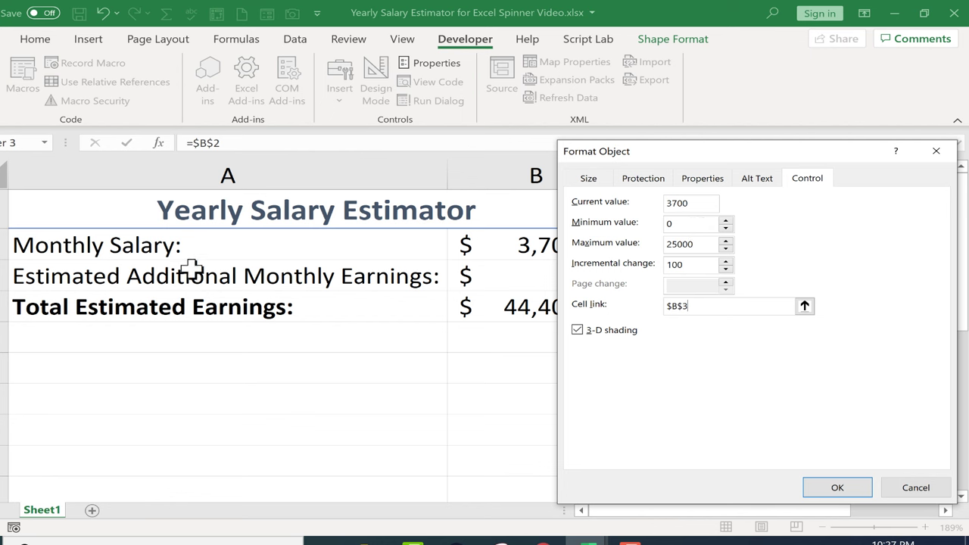
double_click(700, 265)
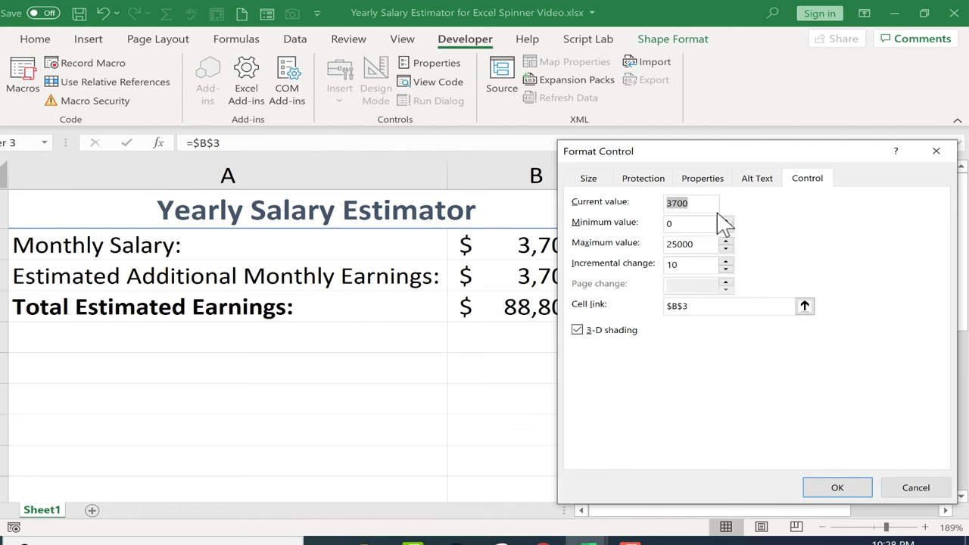
text(0)
click(840, 488)
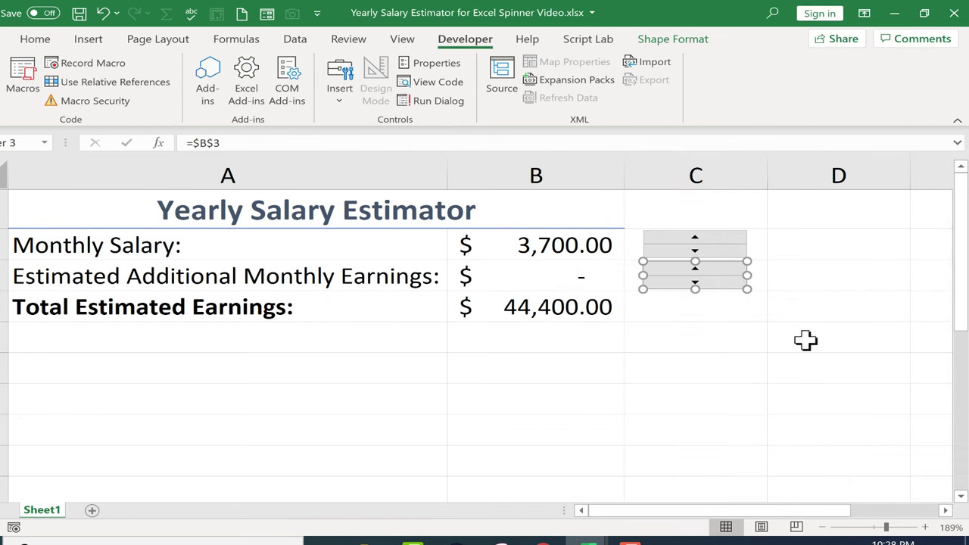
Step: Deselect the control and use the C3 spin button to raise the additional monthly earnings to 80
click(805, 340)
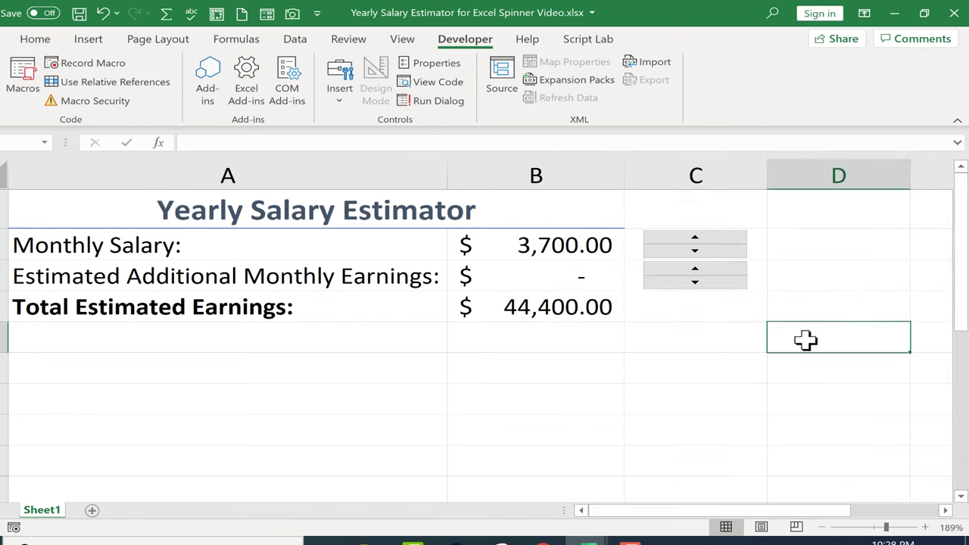
click(696, 270)
click(696, 270)
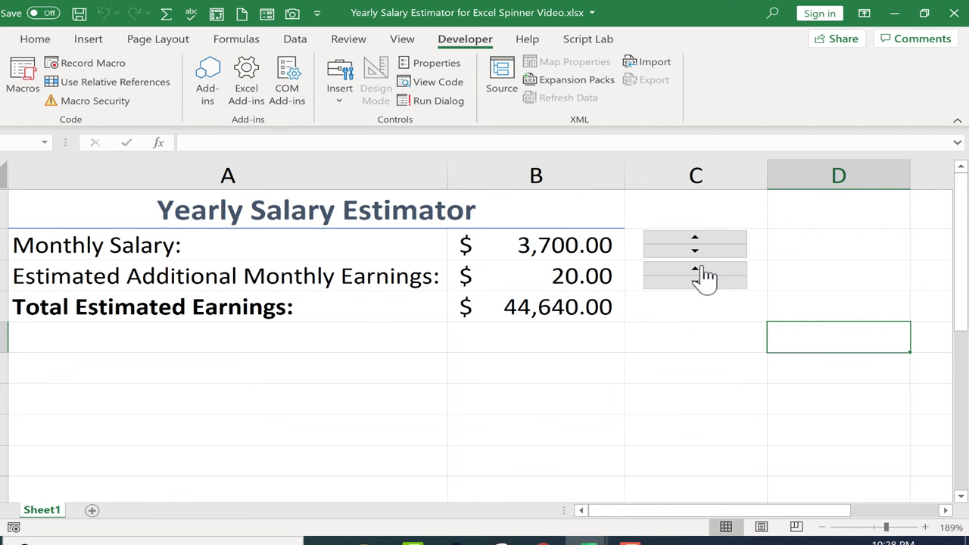
click(695, 270)
click(695, 270)
click(696, 270)
click(695, 270)
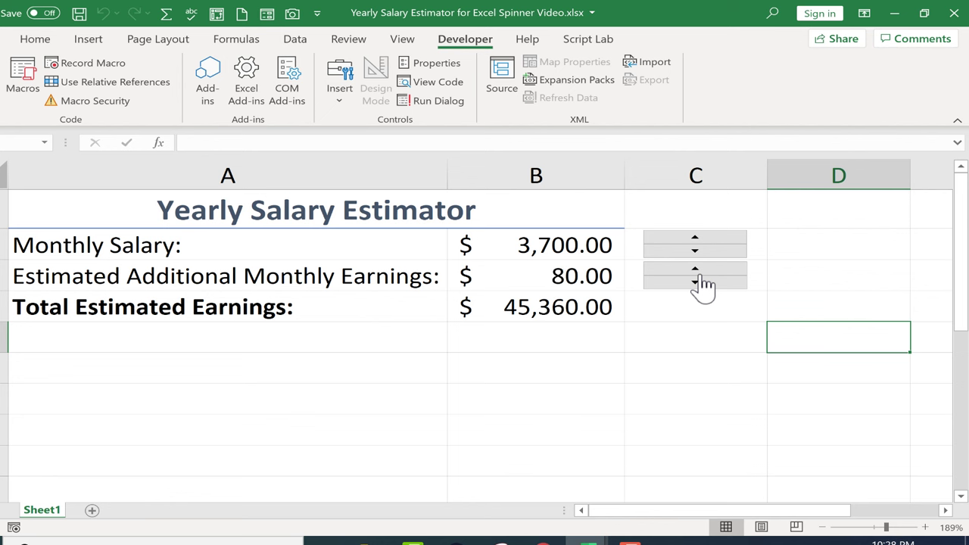
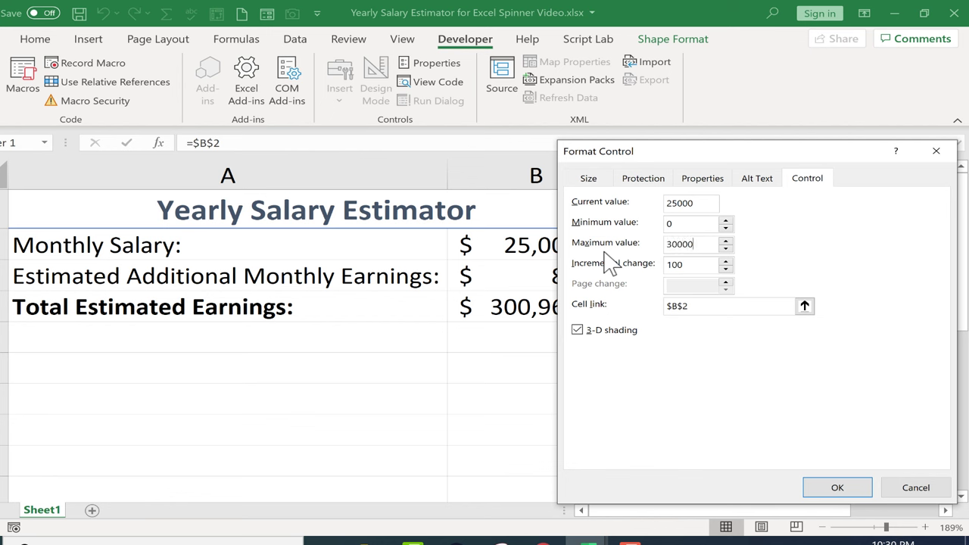
Step: Apply a maximum value of 30000 to the monthly salary spin button and raise the salary to 30,000 with it
click(860, 488)
key(Escape)
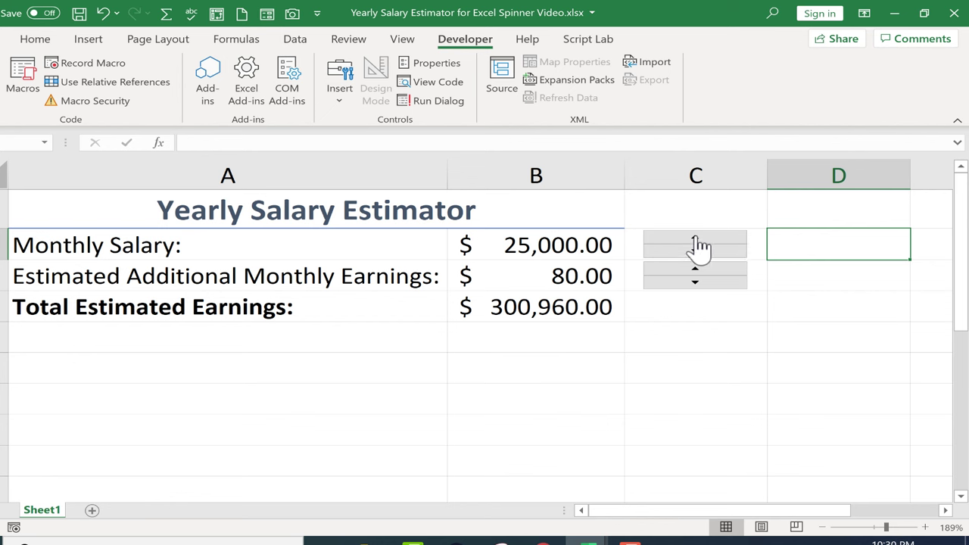
click(696, 244)
drag(696, 244, 696, 244)
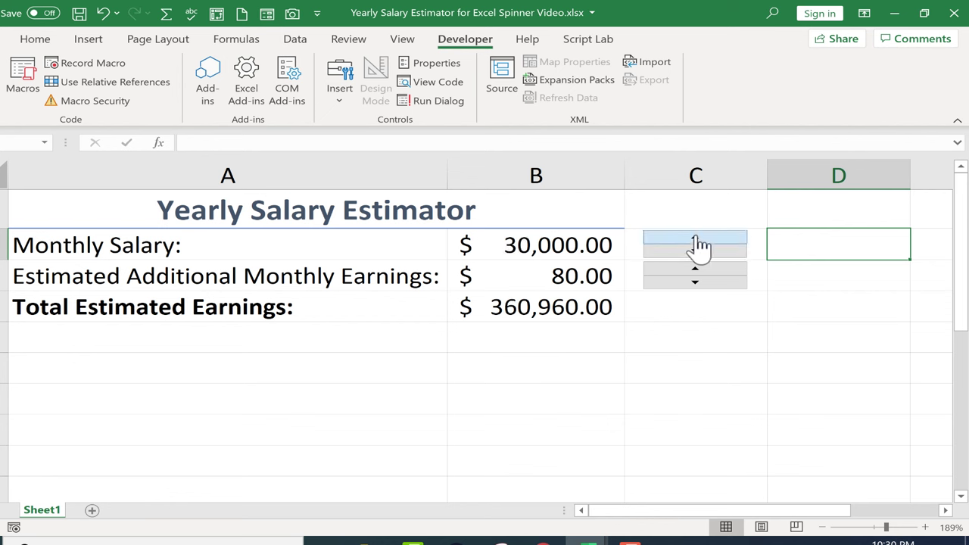
Step: Try a maximum value of 40000 for the monthly salary spin button, and restore the maximum to 30000
right_click(696, 246)
click(759, 406)
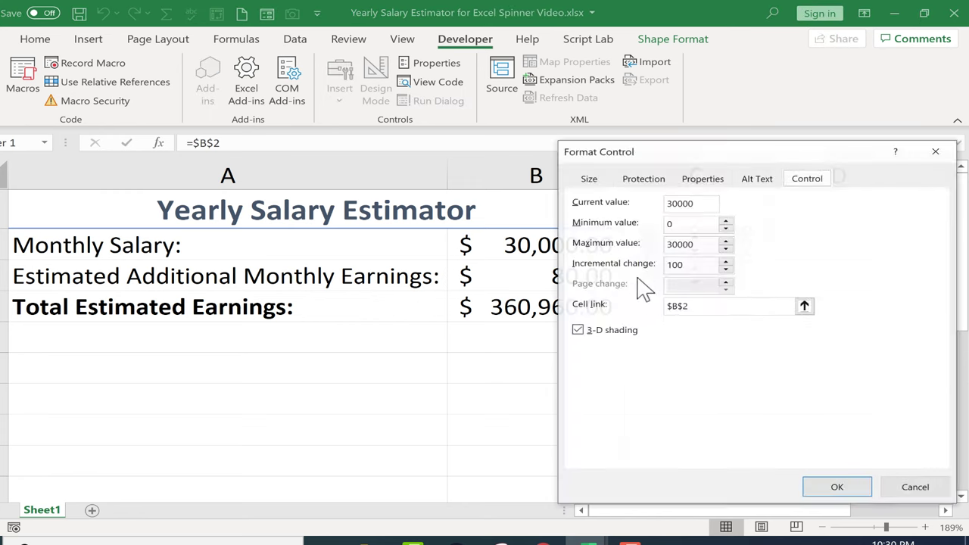
drag(696, 246, 620, 259)
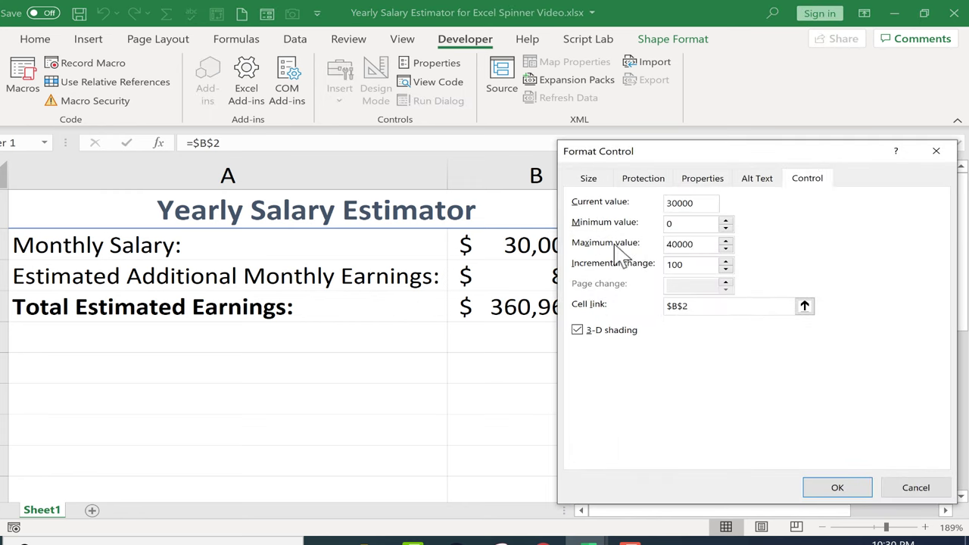
key(Return)
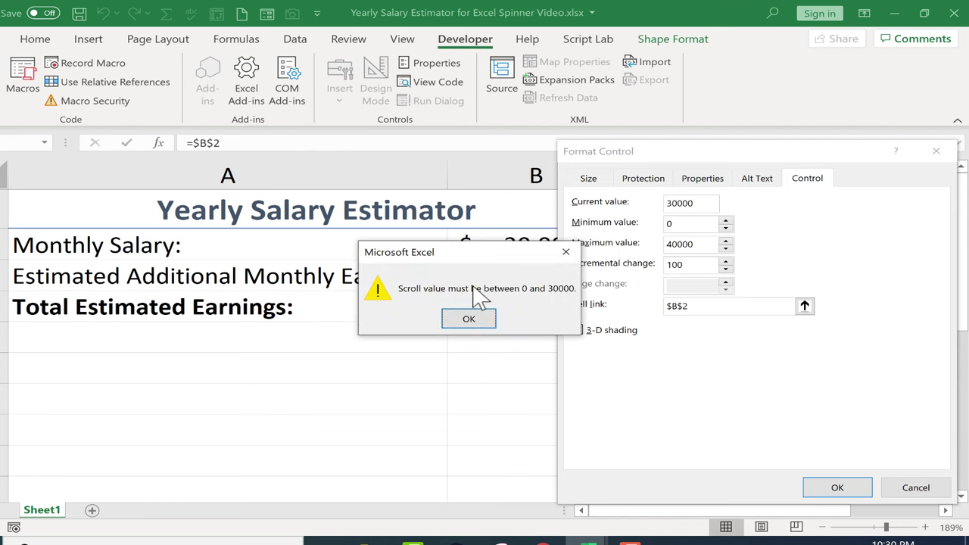
click(467, 319)
text(30000)
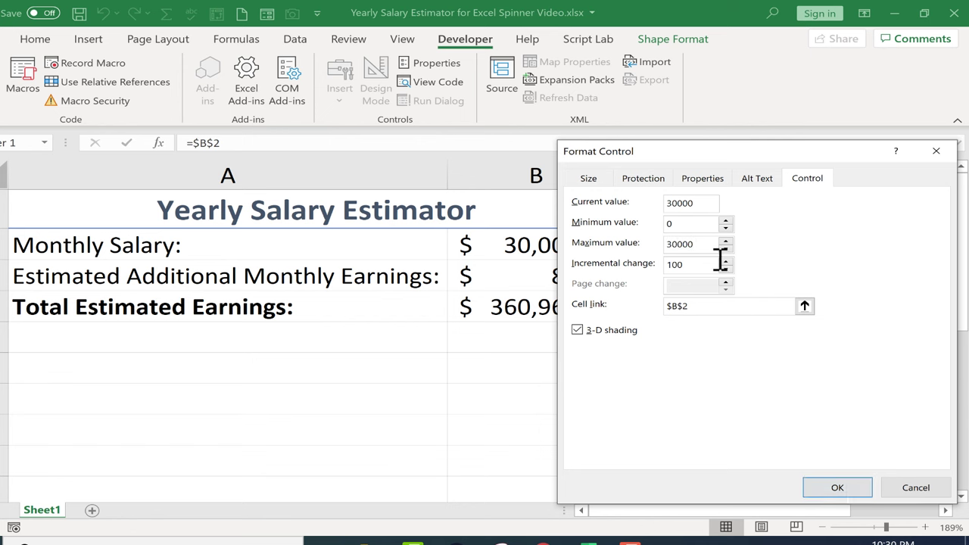
key(Return)
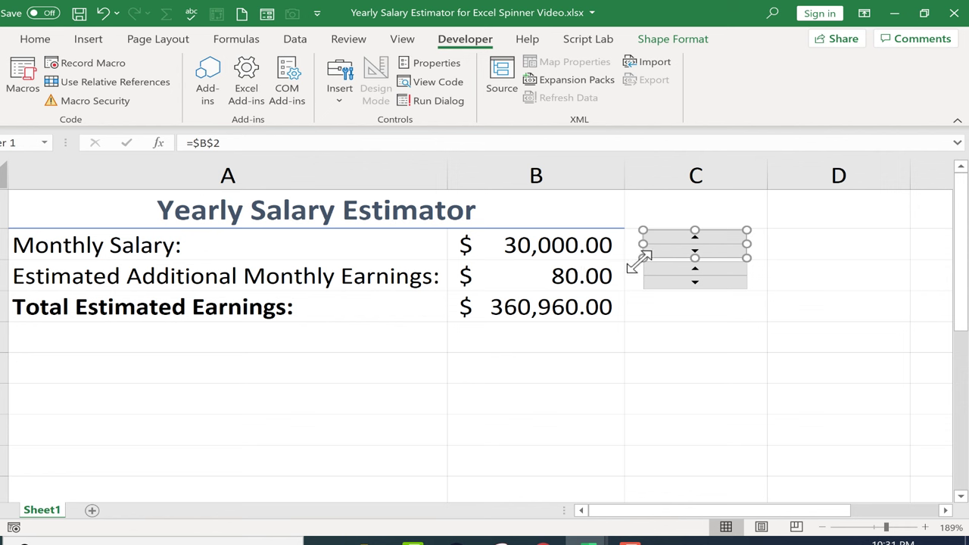
Step: Set the monthly salary spin button's current value to 0 and its incremental change to 1, and apply the settings
right_click(707, 241)
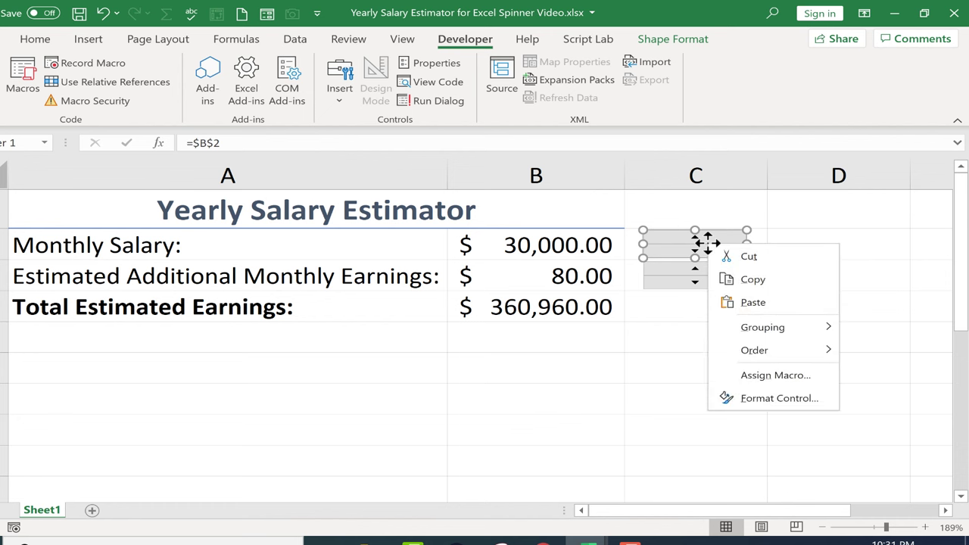
click(787, 397)
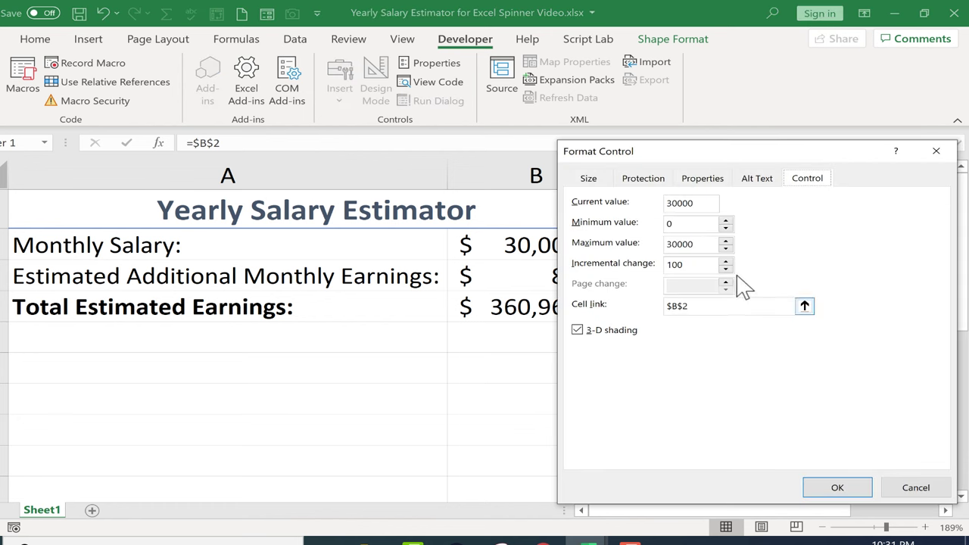
key(Tab)
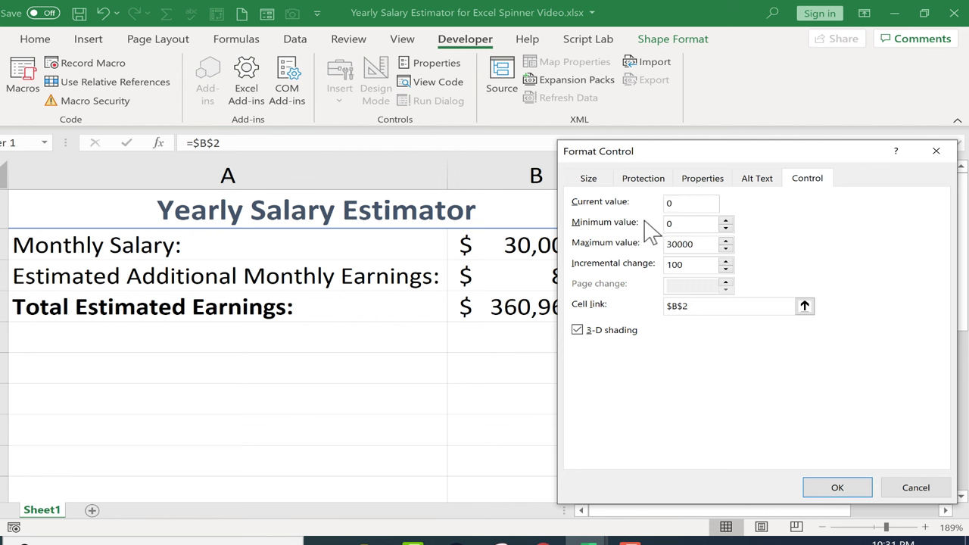
double_click(703, 269)
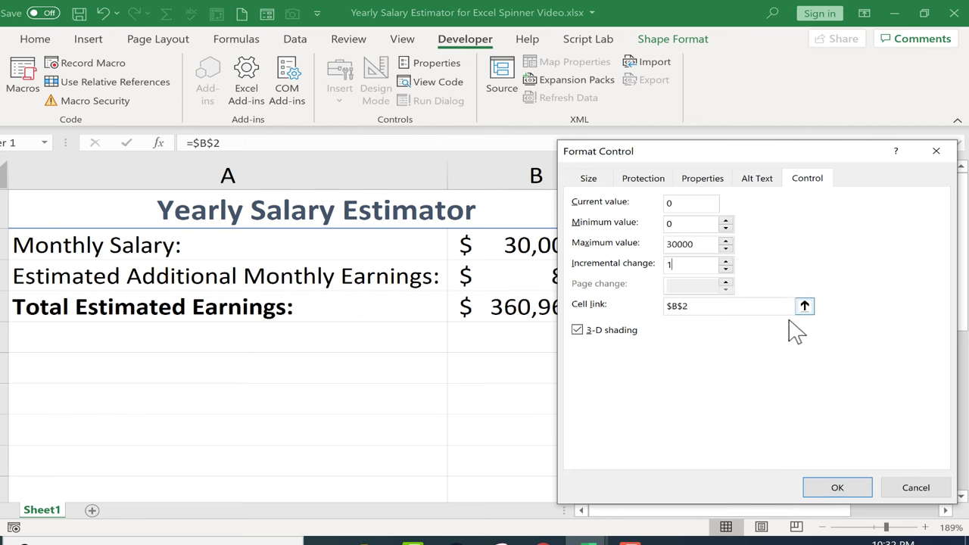
click(837, 485)
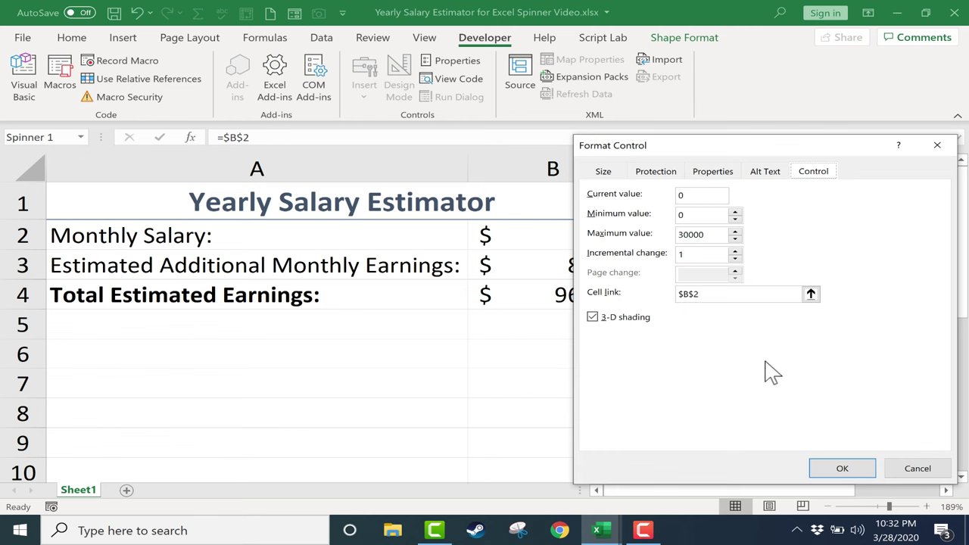
Step: Change the cell link of the monthly salary spin button to cell D2 and apply it
drag(757, 147, 352, 151)
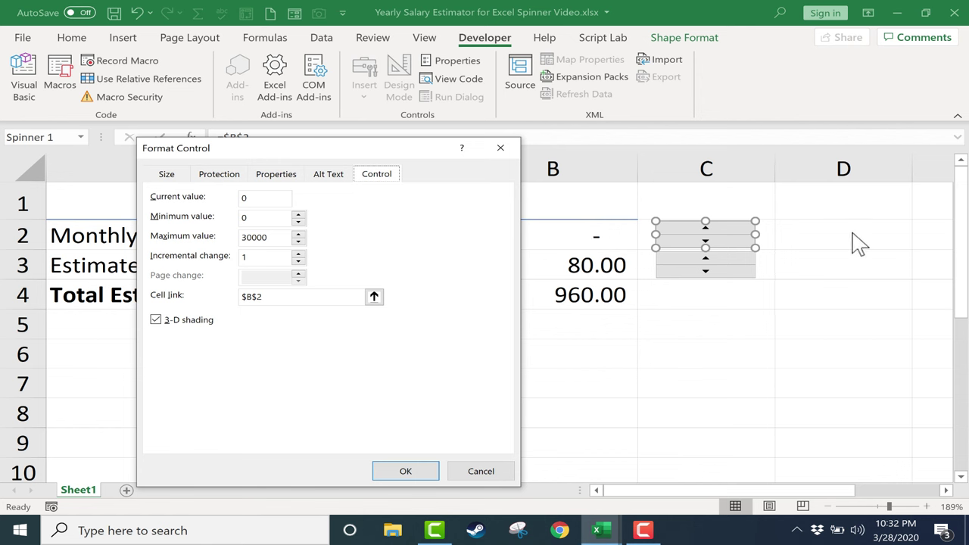
click(373, 296)
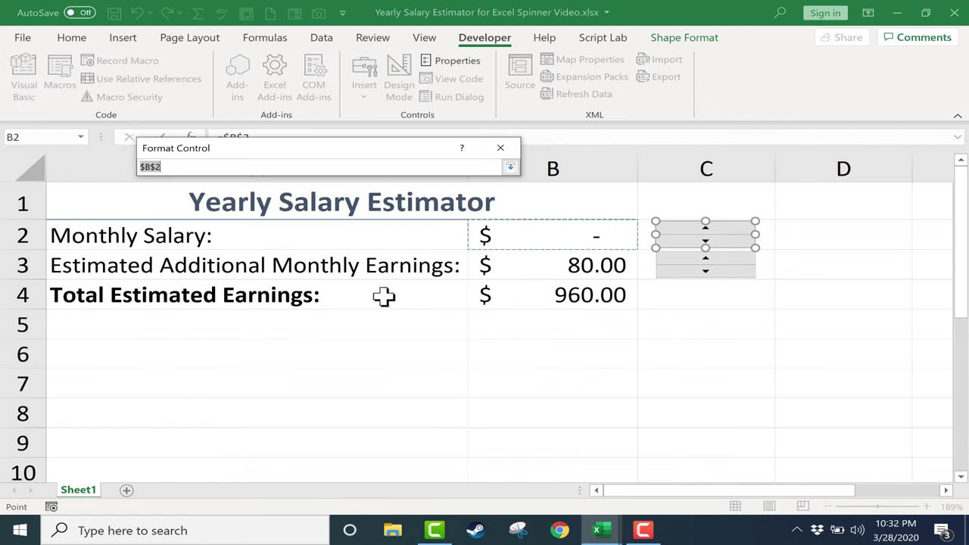
click(832, 232)
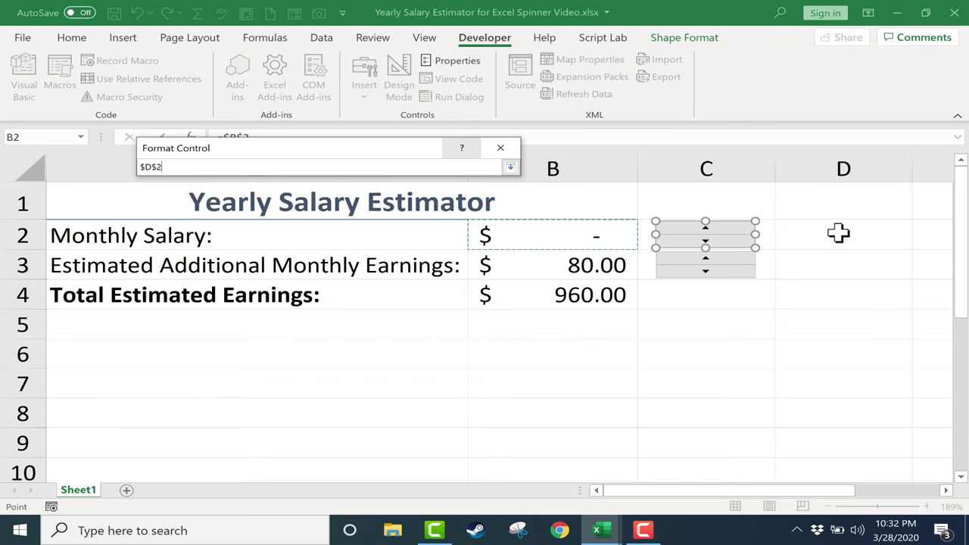
click(510, 167)
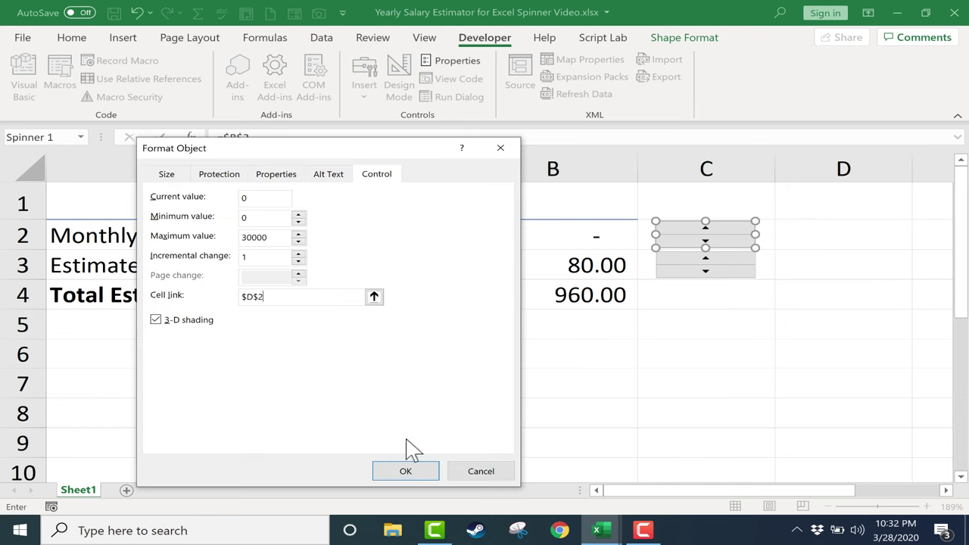
click(407, 471)
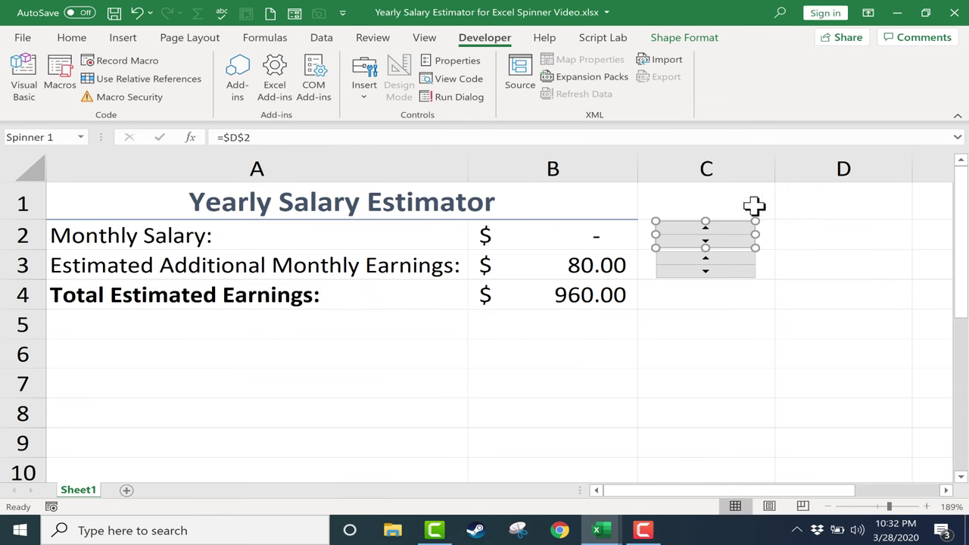
Step: Deselect the control and step the value in D2 up and back down to 3 with the C2 spin button
click(789, 323)
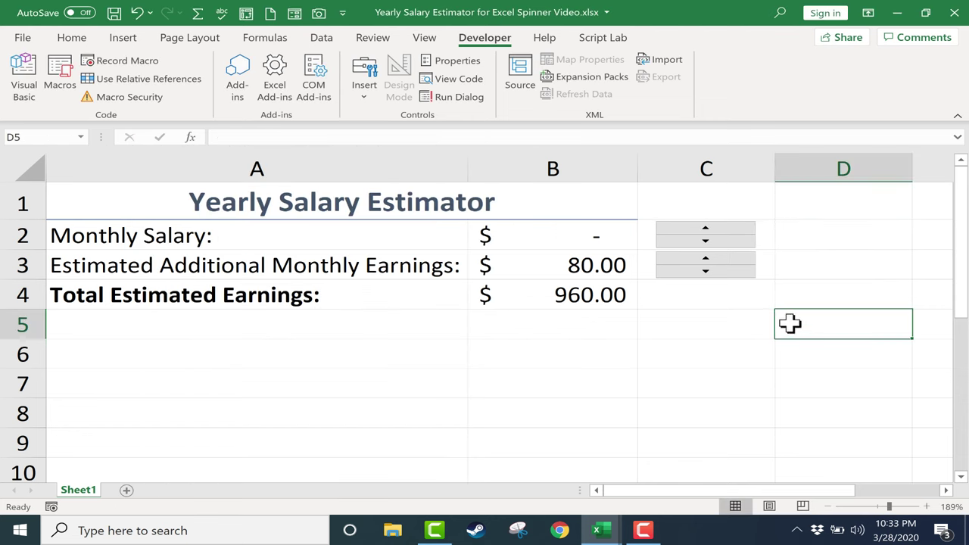
click(704, 228)
click(704, 228)
click(703, 229)
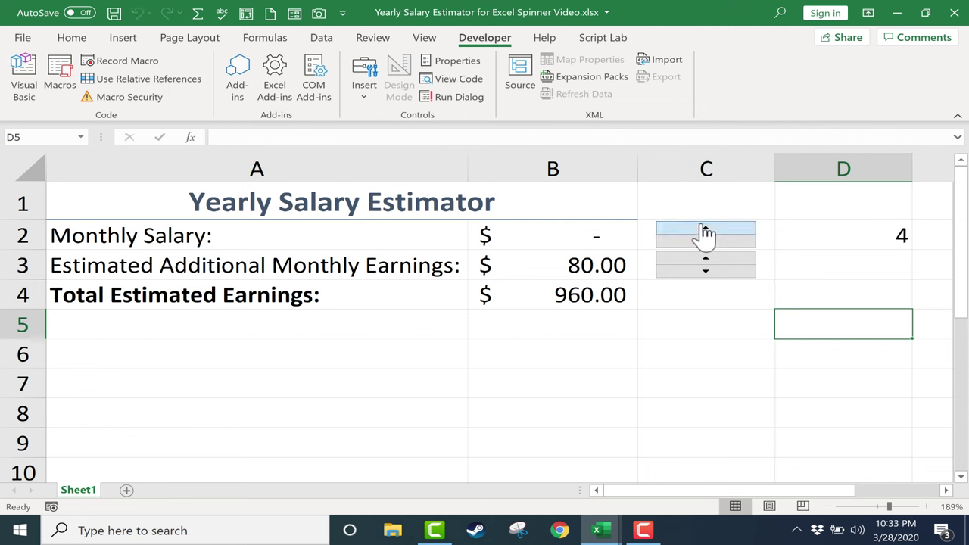
click(704, 229)
click(704, 228)
click(704, 230)
click(704, 230)
click(704, 230)
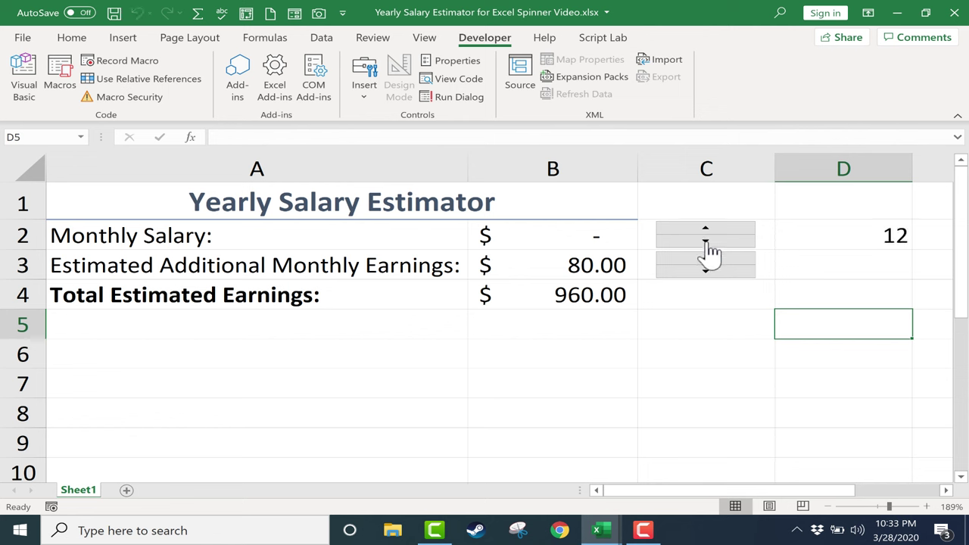
click(705, 242)
click(705, 242)
click(704, 243)
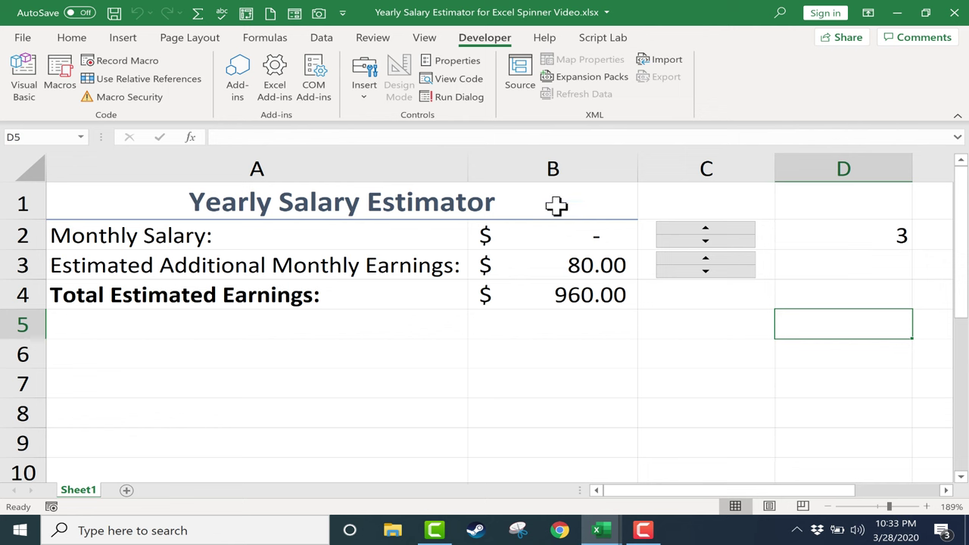
Step: Enter the formula =D2*1000 in the monthly salary cell B2
click(560, 235)
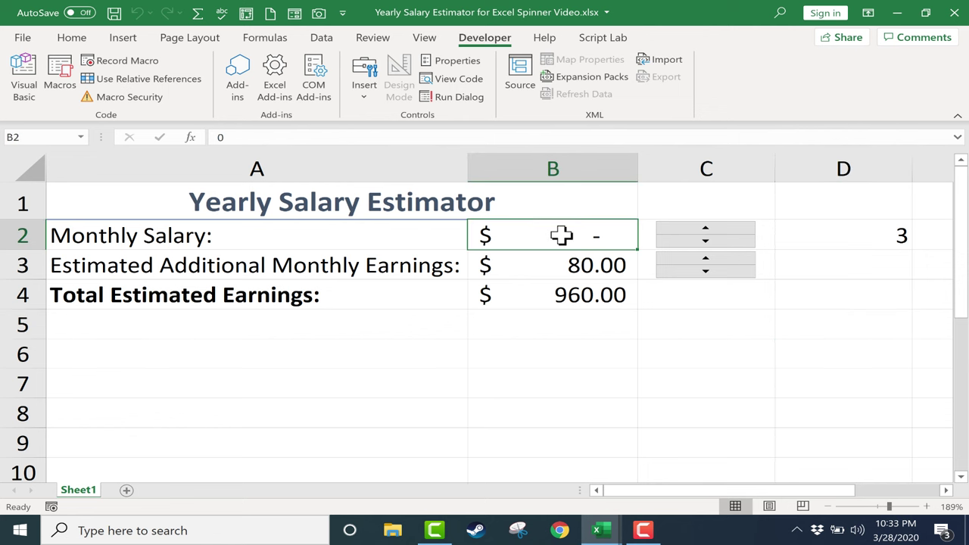
text(=)
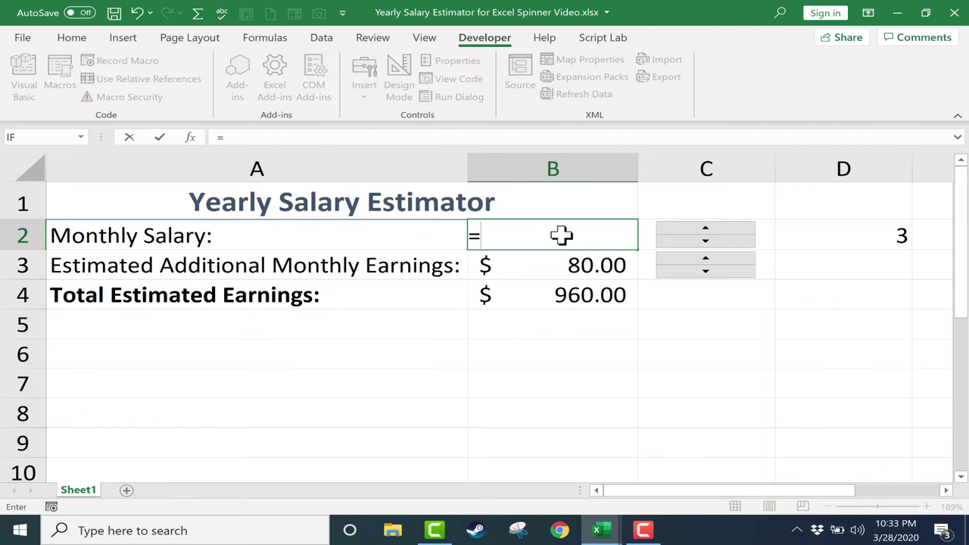
click(878, 234)
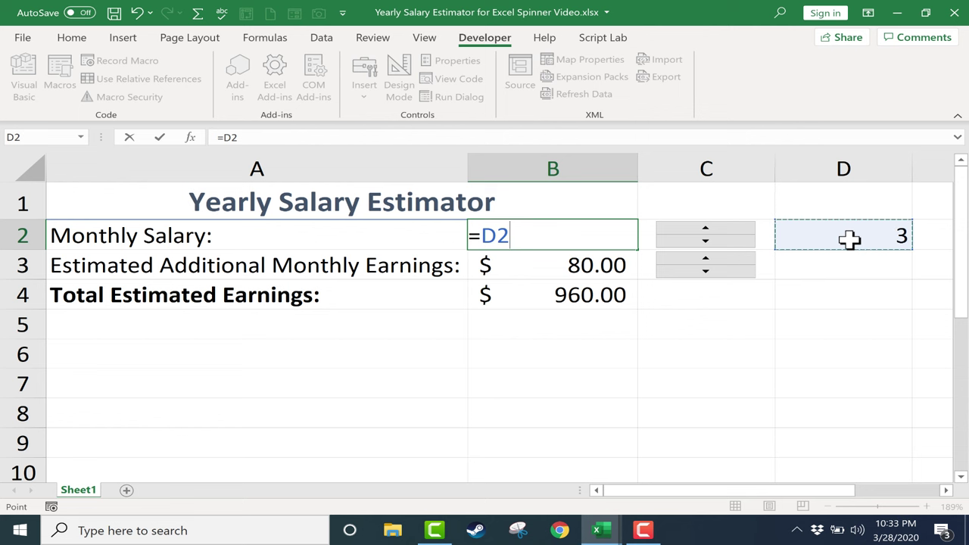
text(*1000)
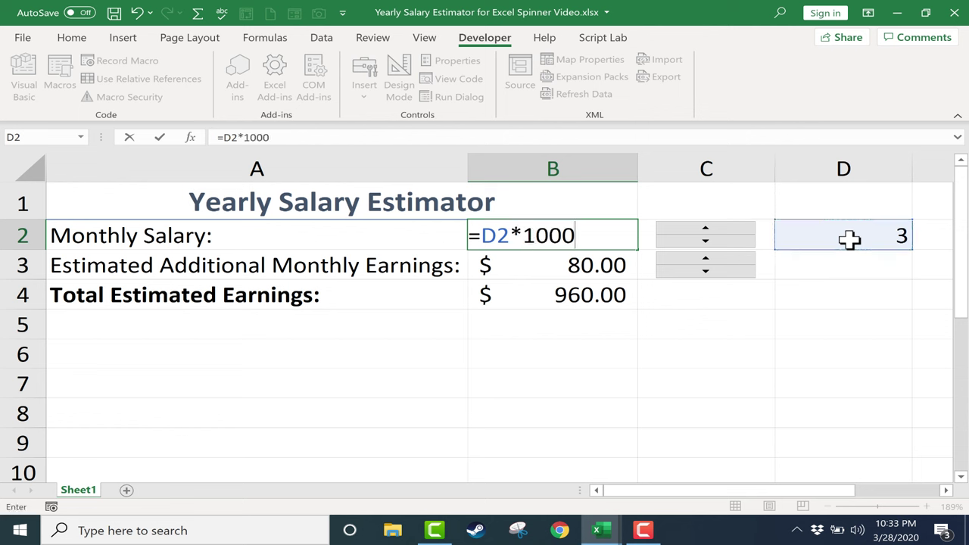
key(Return)
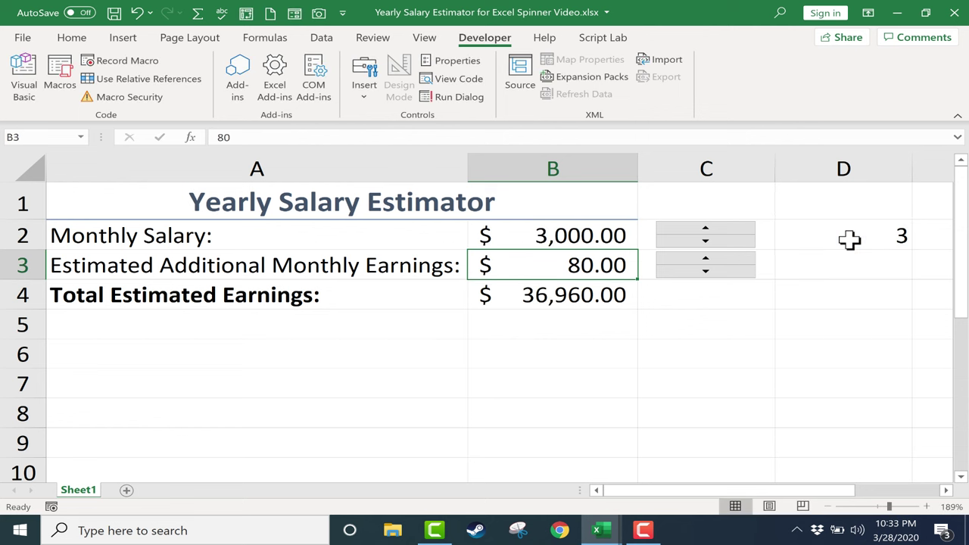
Step: Raise the monthly salary to 99,000 with its spin button and autofit the width of column B
click(705, 229)
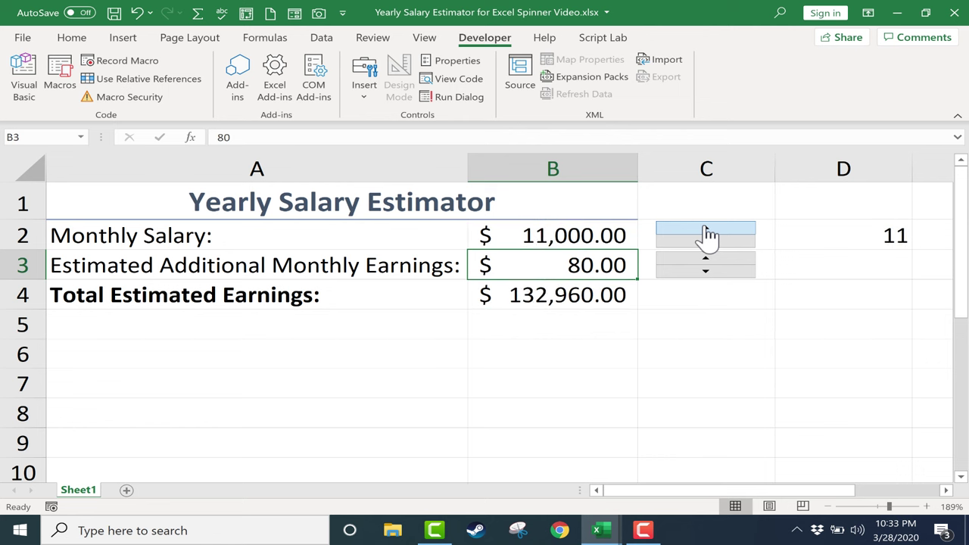
drag(705, 230, 705, 230)
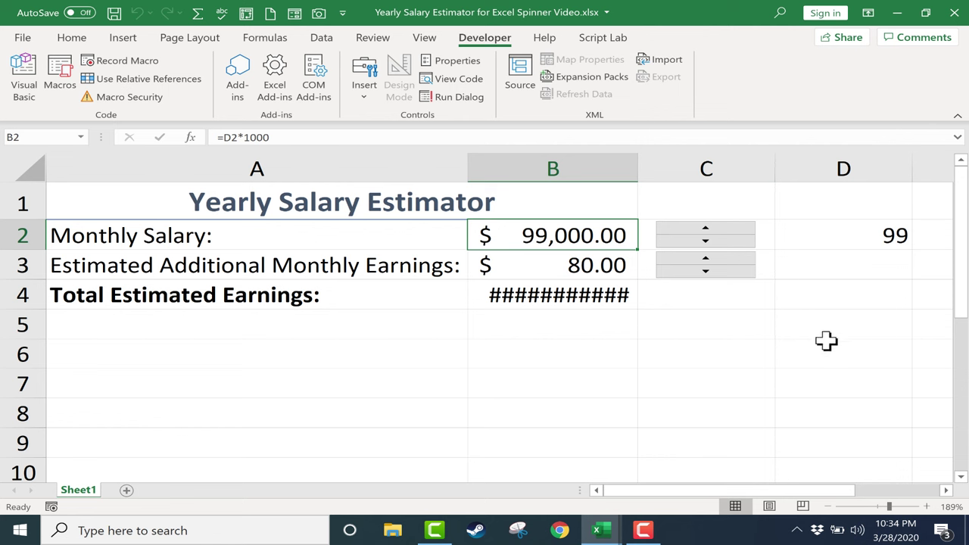
click(827, 335)
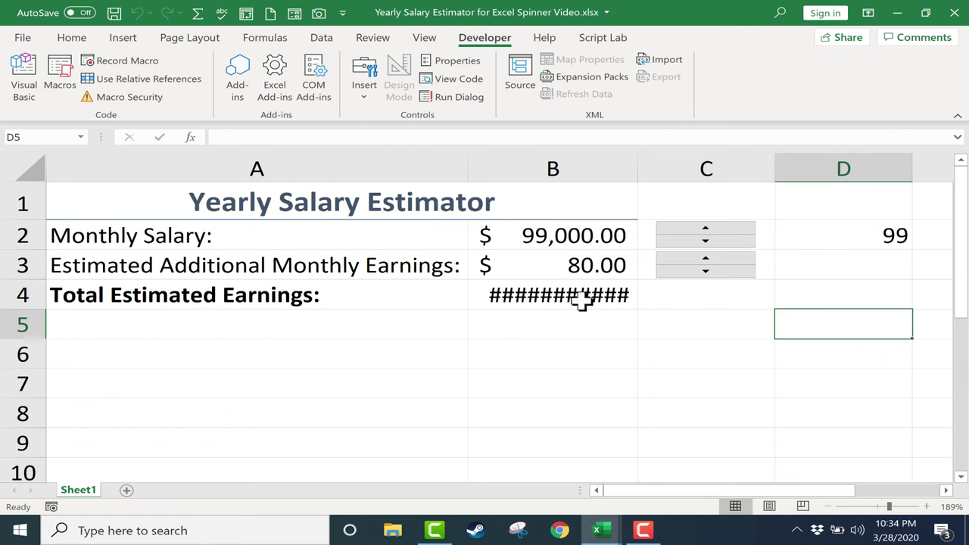
double_click(638, 166)
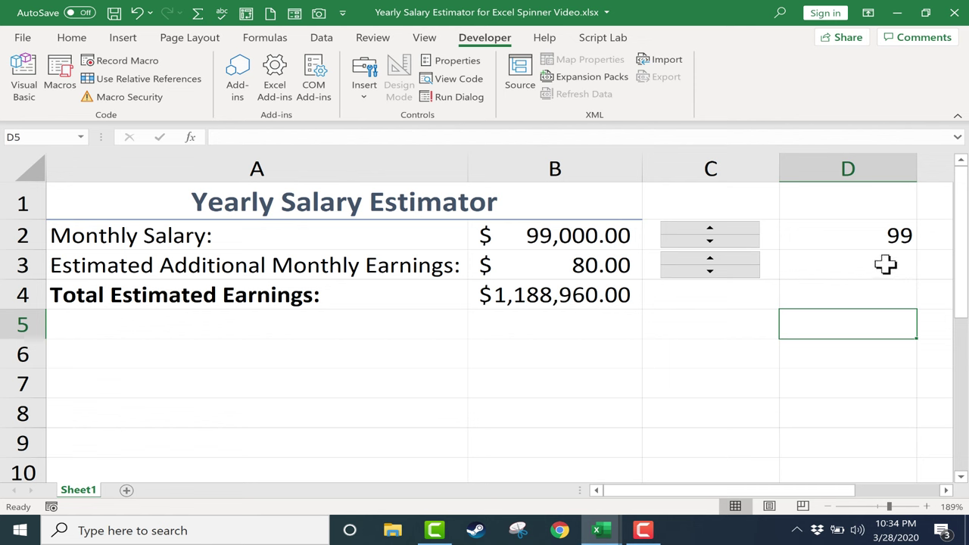
Step: Hide column D, which holds the spin button's linked cell, and deselect the column
click(855, 168)
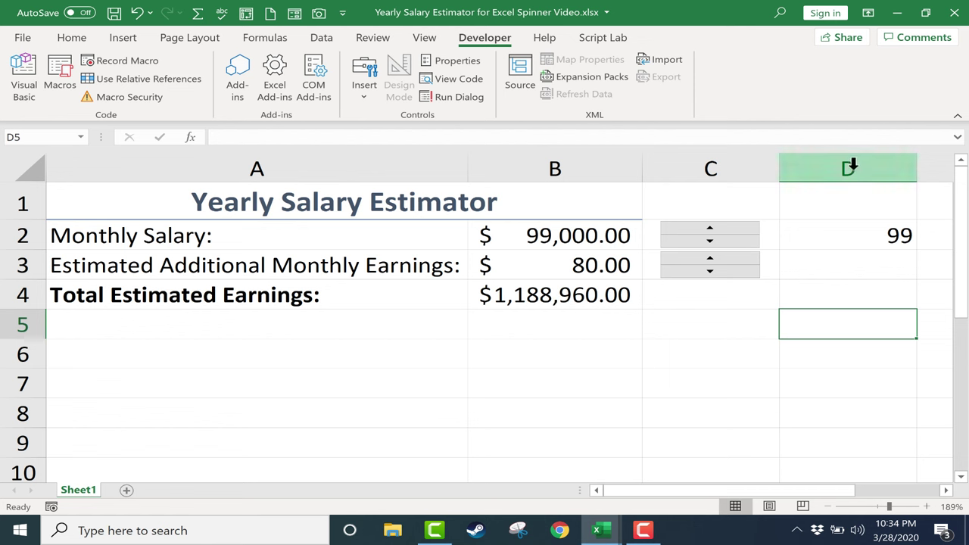
right_click(857, 174)
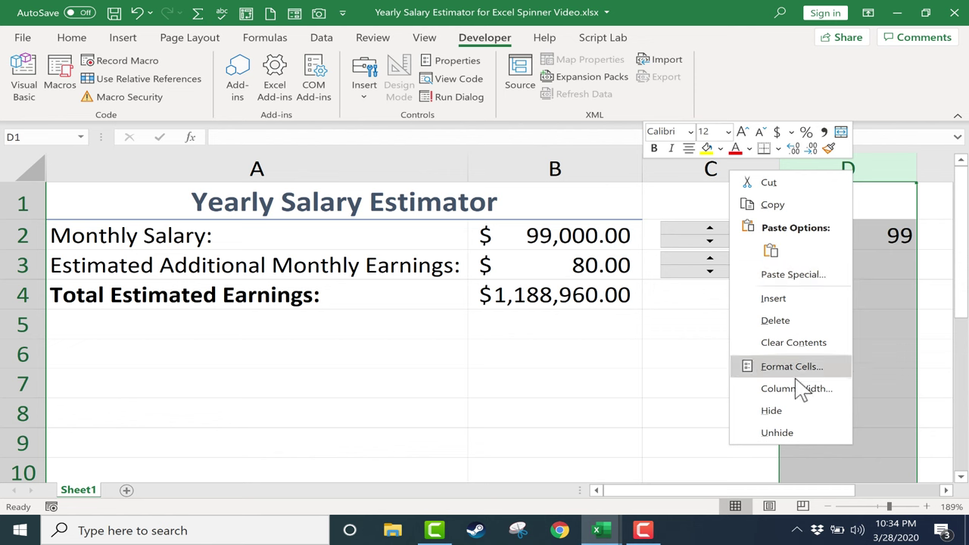
click(795, 410)
click(787, 331)
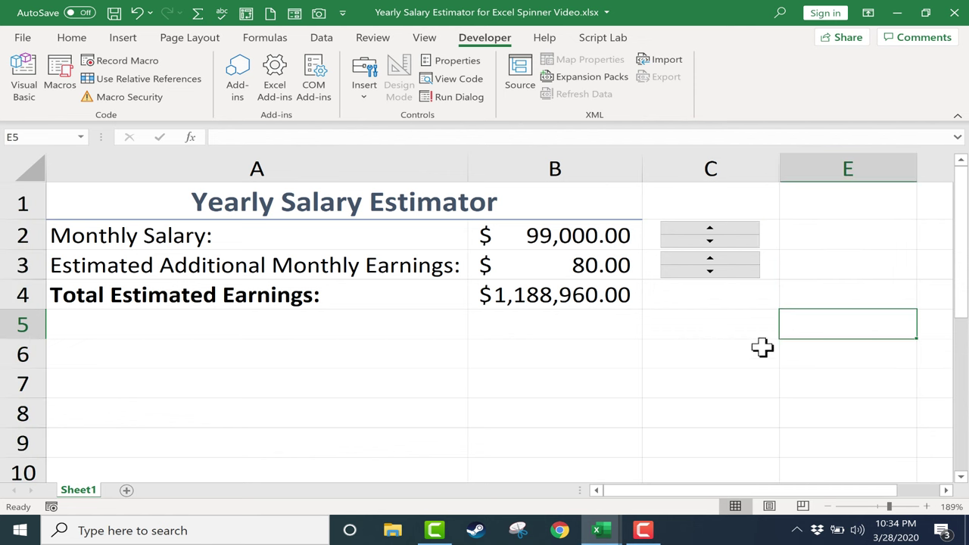
Step: Raise the monthly salary to 106,000 with the C2 spin button
click(715, 230)
click(715, 231)
click(715, 231)
click(715, 231)
click(715, 231)
click(716, 231)
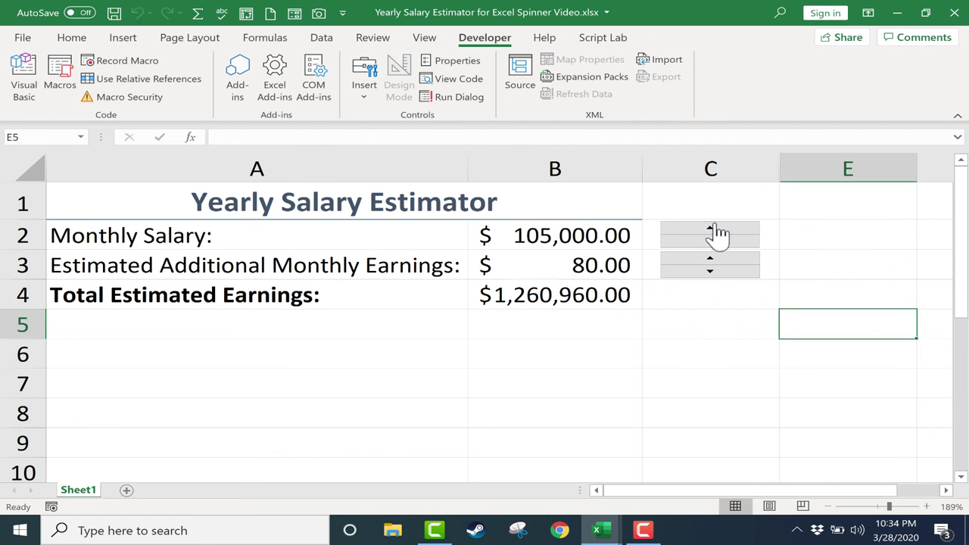
click(715, 231)
Step: Raise the estimated additional monthly earnings past 110 with the C3 spin button
click(710, 258)
click(710, 258)
click(709, 258)
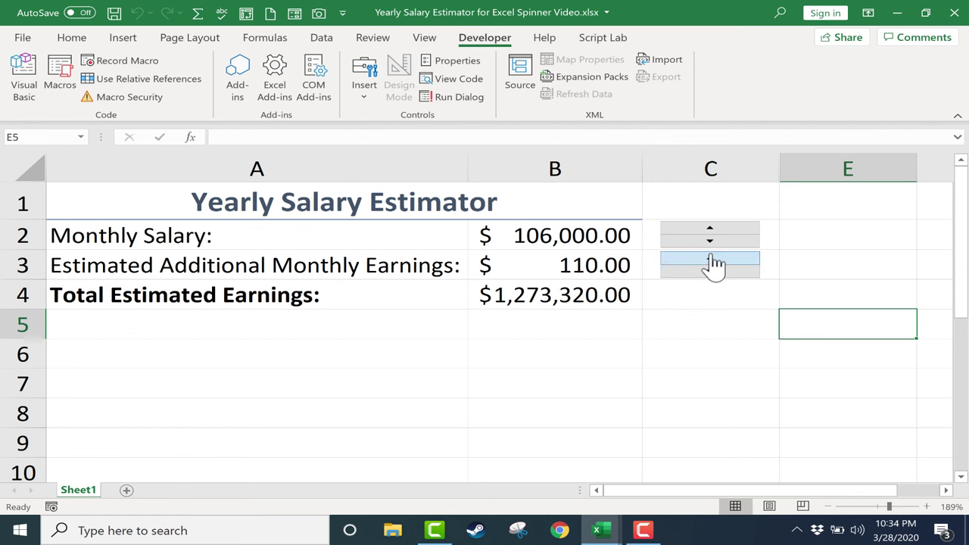
click(709, 258)
click(710, 258)
click(710, 258)
click(710, 258)
click(710, 258)
click(710, 258)
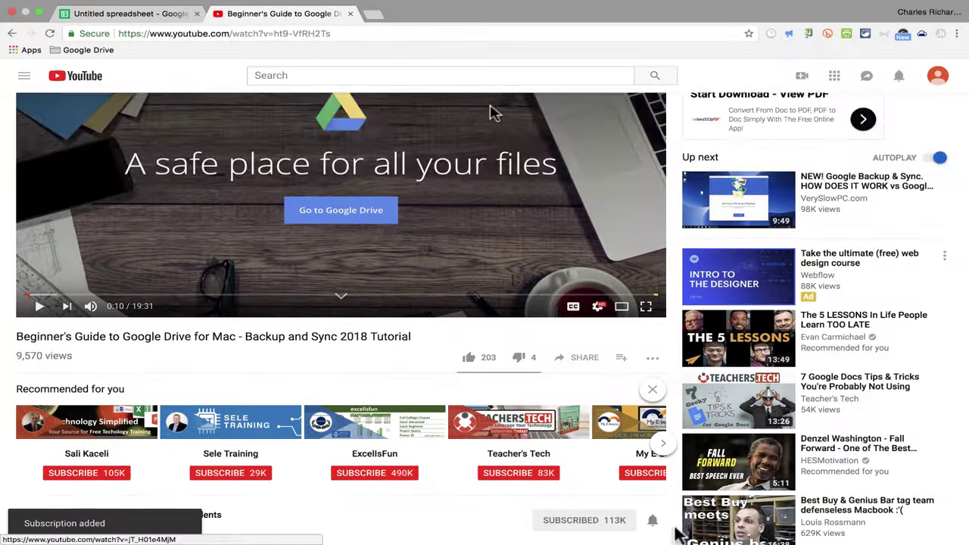
scroll(638, 450, down, 1)
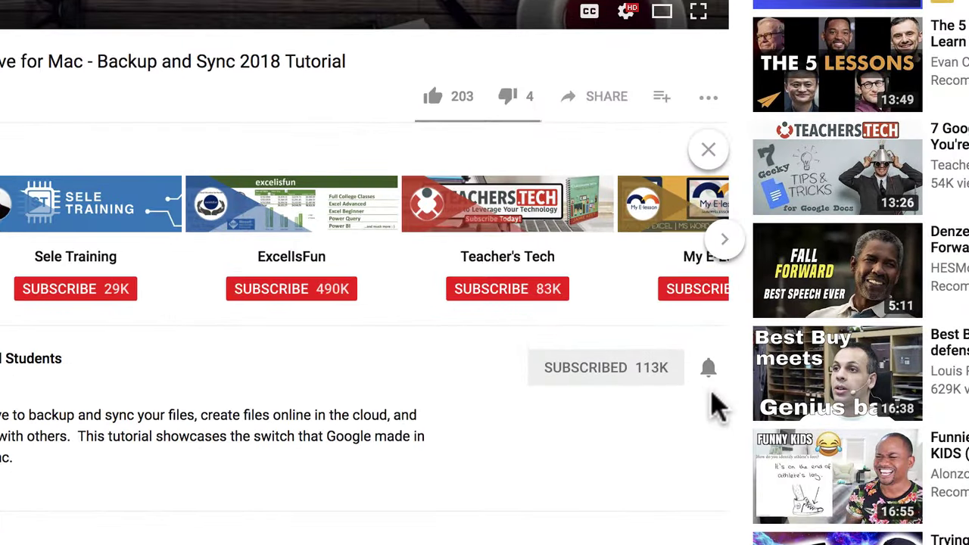